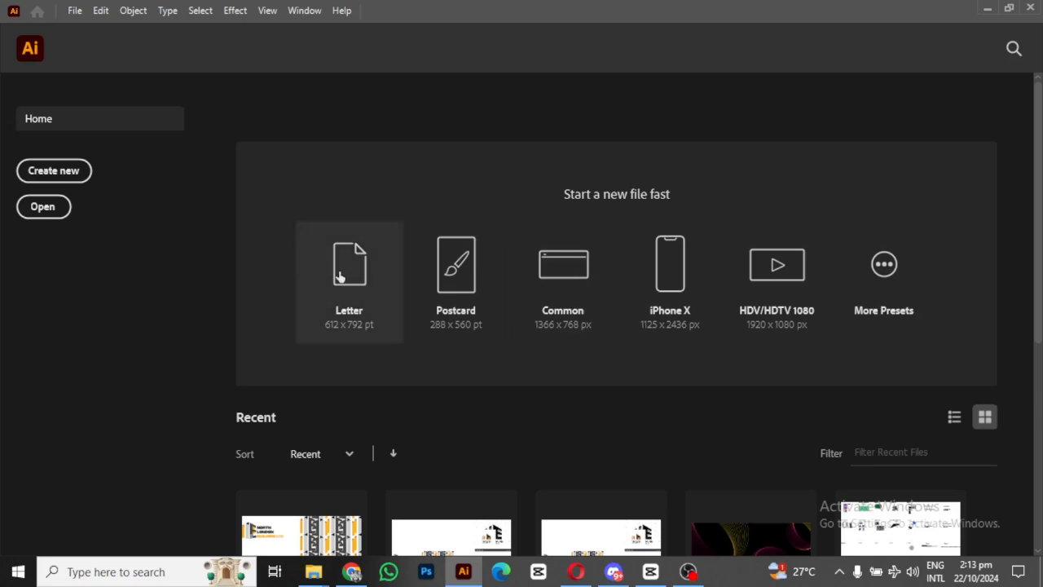
Step: Start a new document, set its units to pixels and choose the custom 1920 x 1280 px preset
left_click(884, 274)
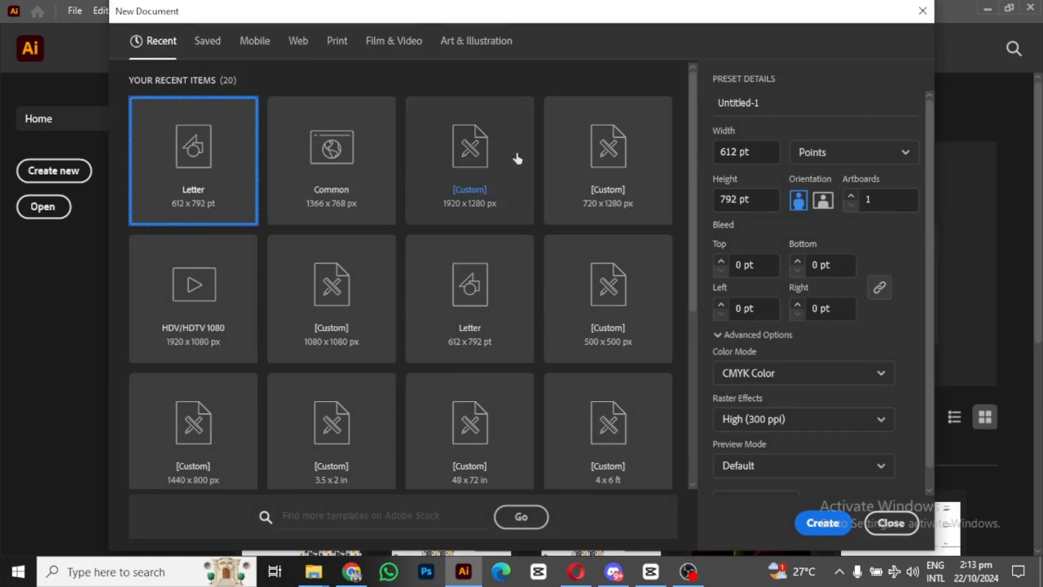
left_click(867, 154)
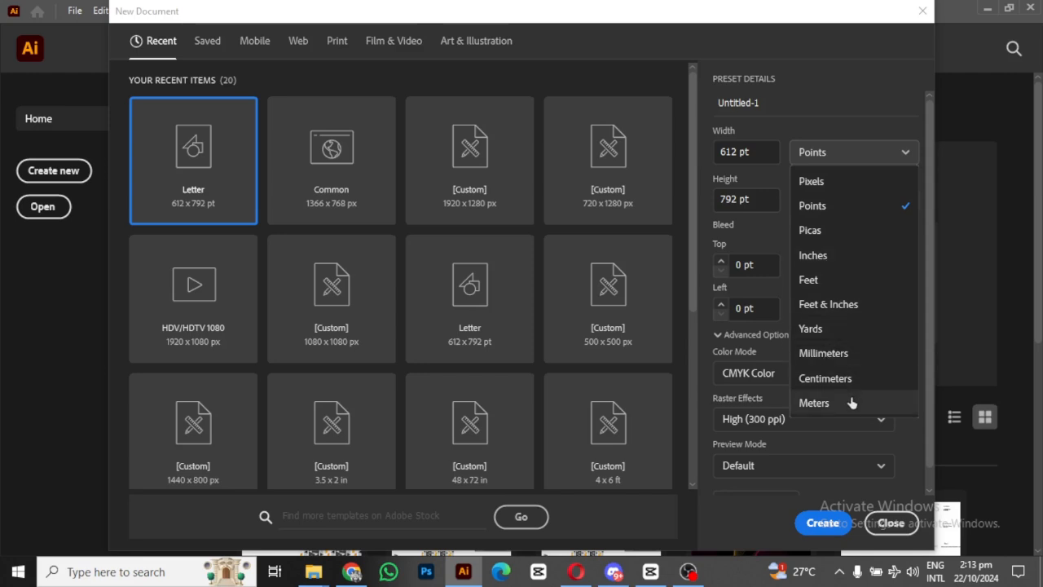
left_click(823, 181)
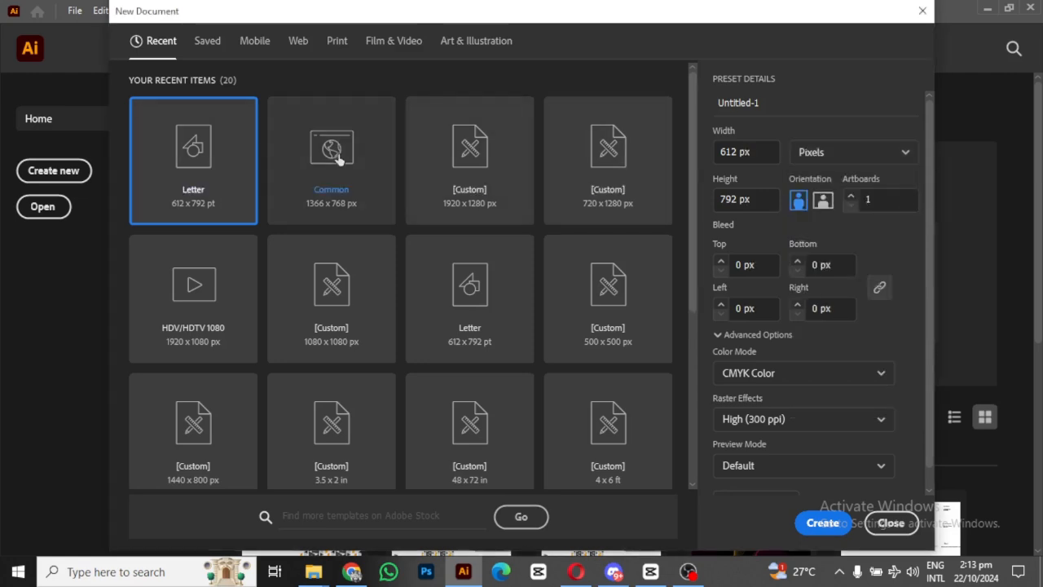
left_click(487, 151)
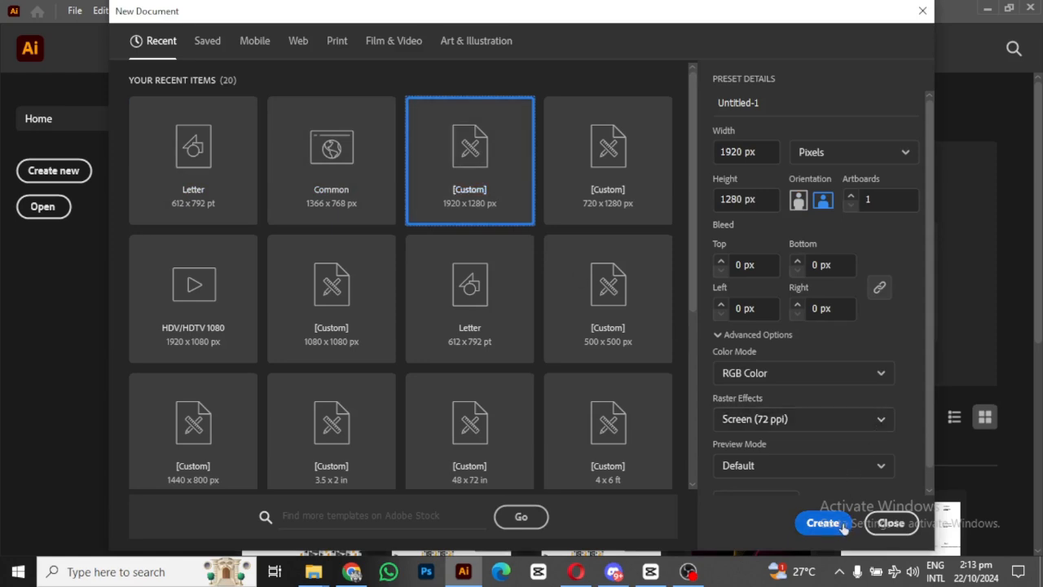
Step: Review the raster effects resolutions, then try portrait orientation and return the new document to landscape
scroll(798, 425, "down", 1)
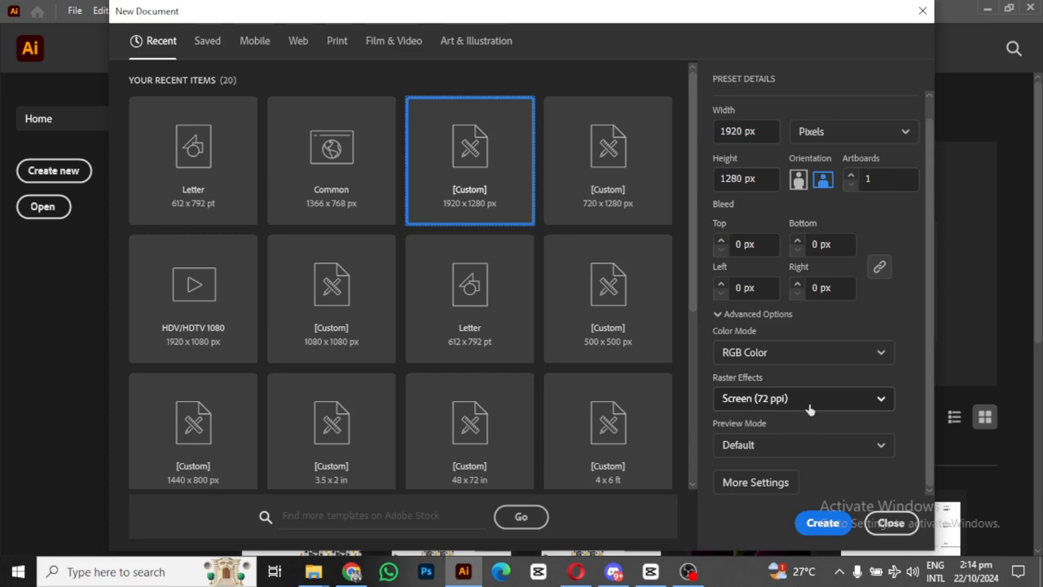
left_click(807, 410)
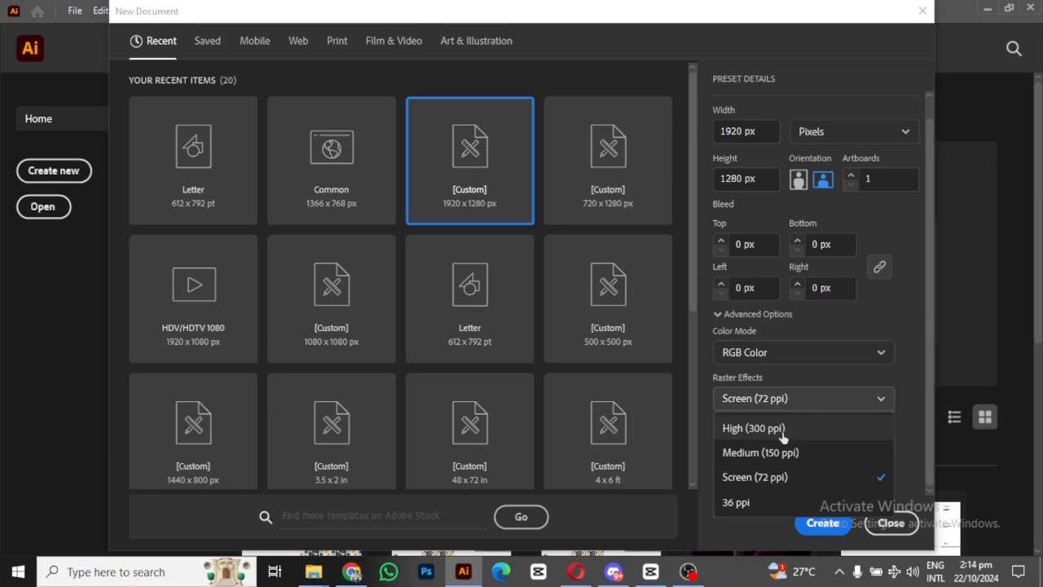
left_click(831, 398)
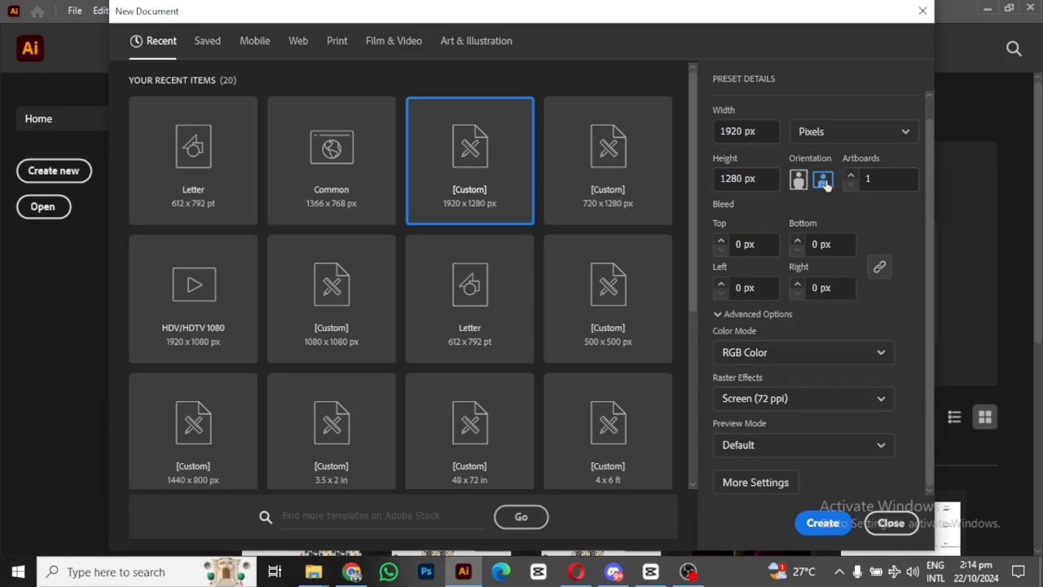
left_click(799, 182)
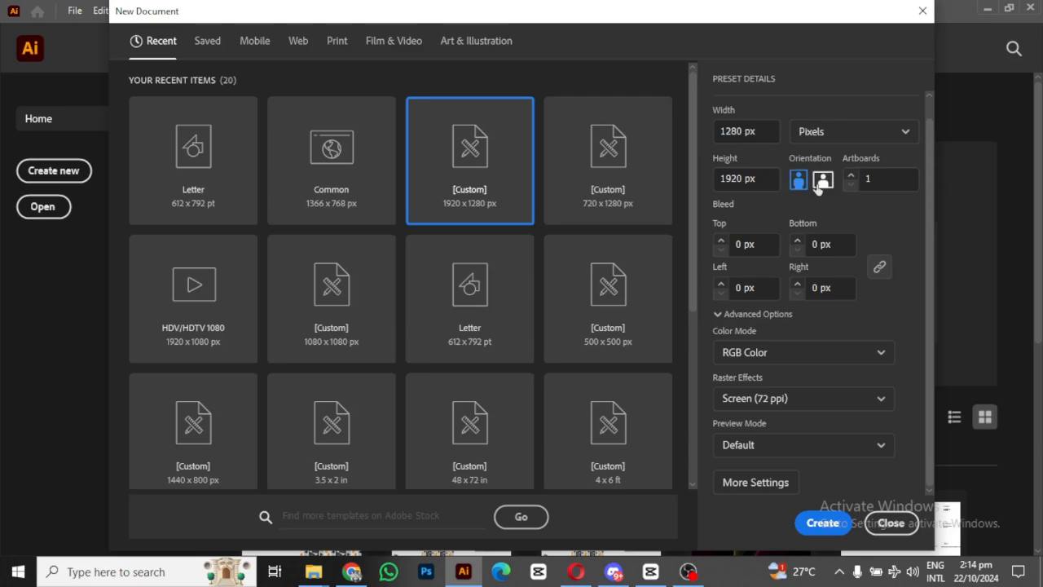
left_click(819, 184)
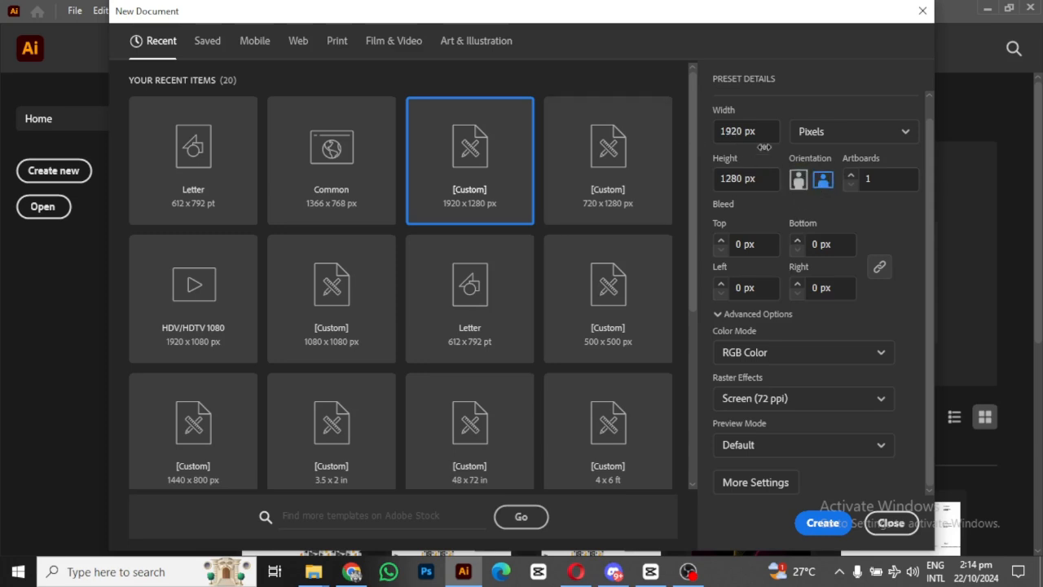
Step: Create the 1920 x 1280 px RGB document and collapse the Layers panel
left_click(834, 532)
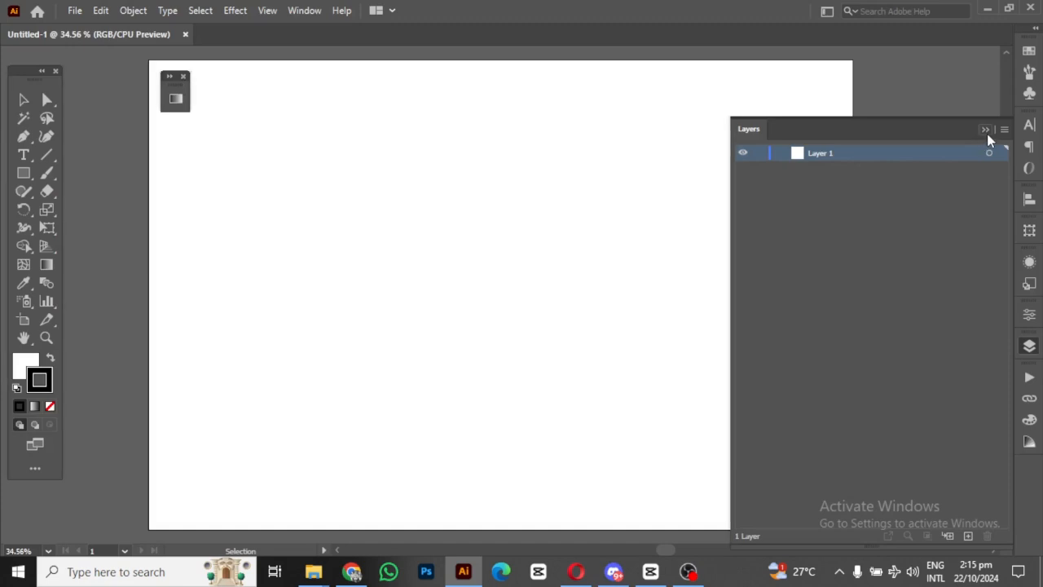
left_click(986, 132)
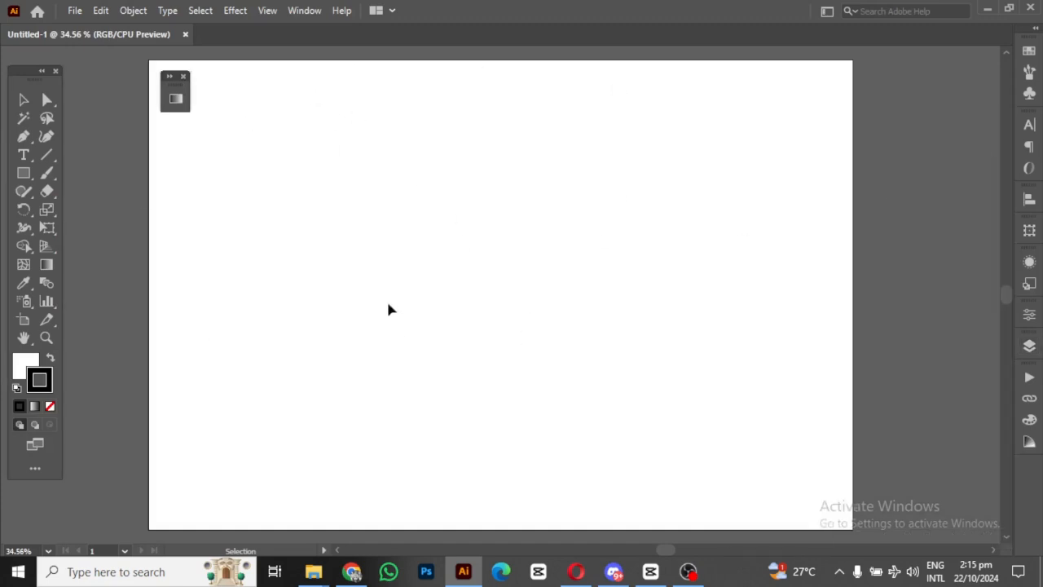
Step: Draw three extra artboards around Artboard 1: two stacked to its right and one about 821 x 155 px above it
key("ctrl+minus")
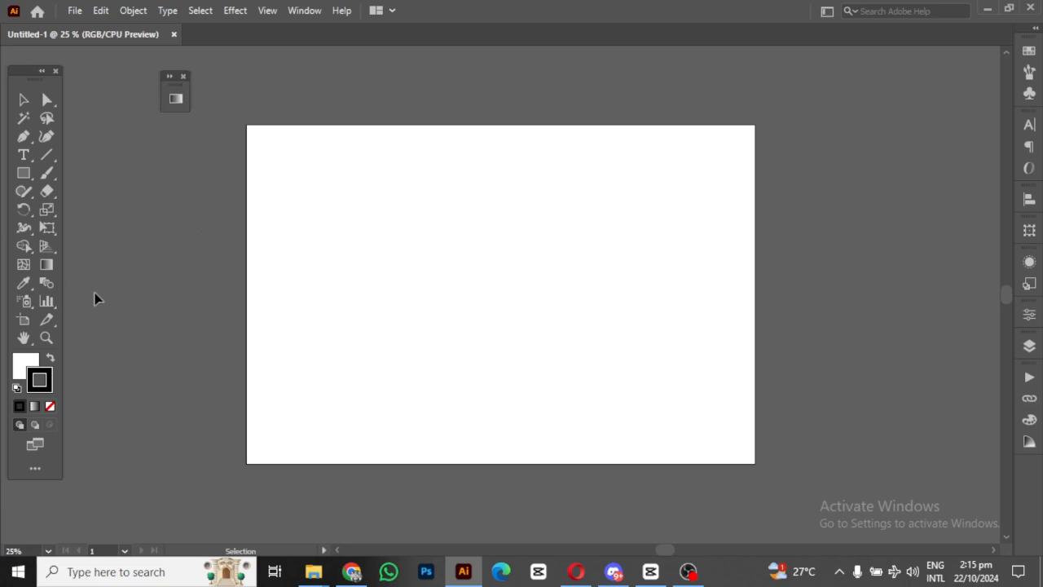
left_click(23, 325)
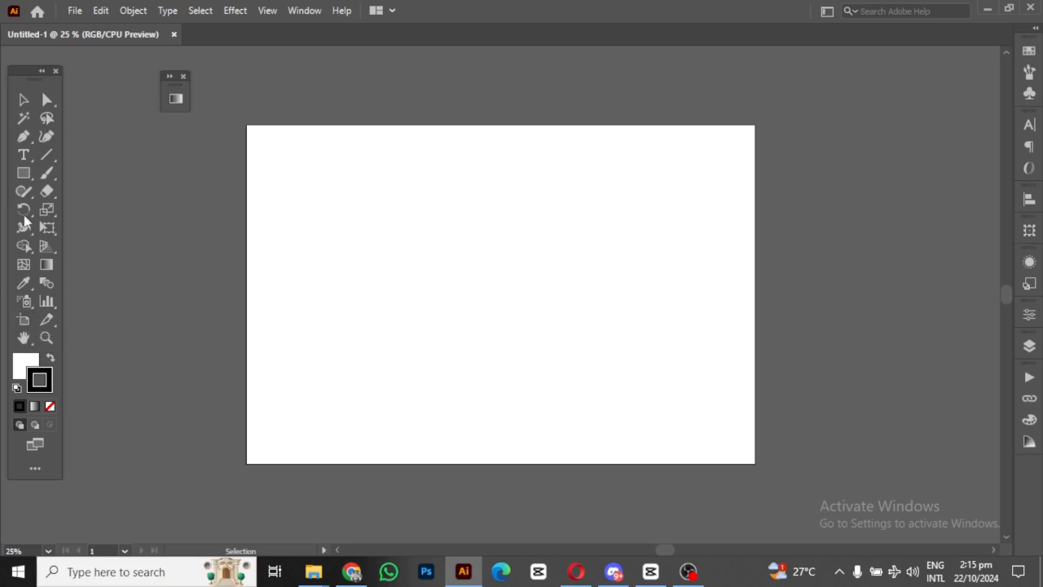
left_click(22, 324)
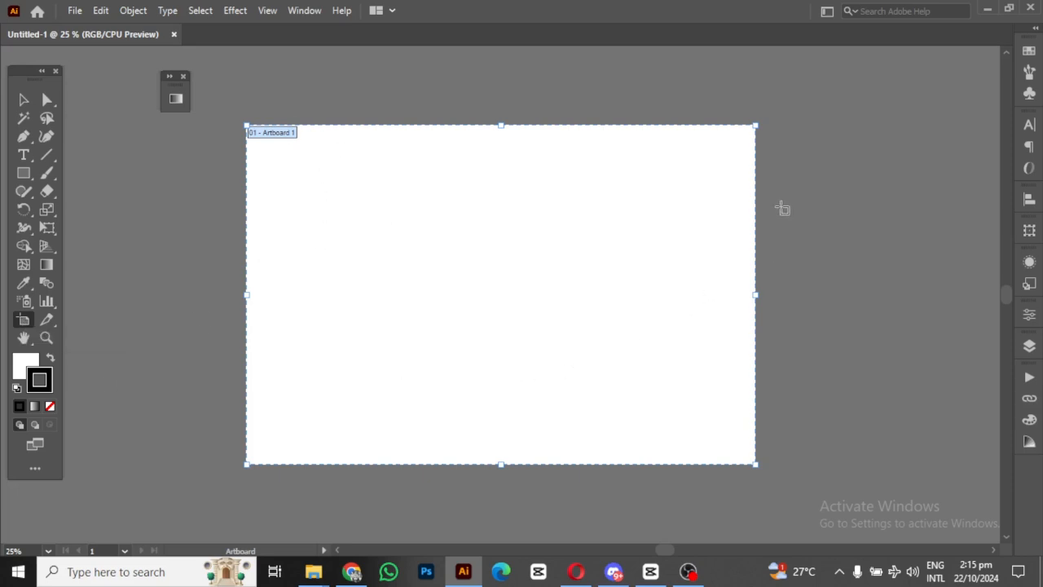
left_click_drag(782, 205, 959, 363)
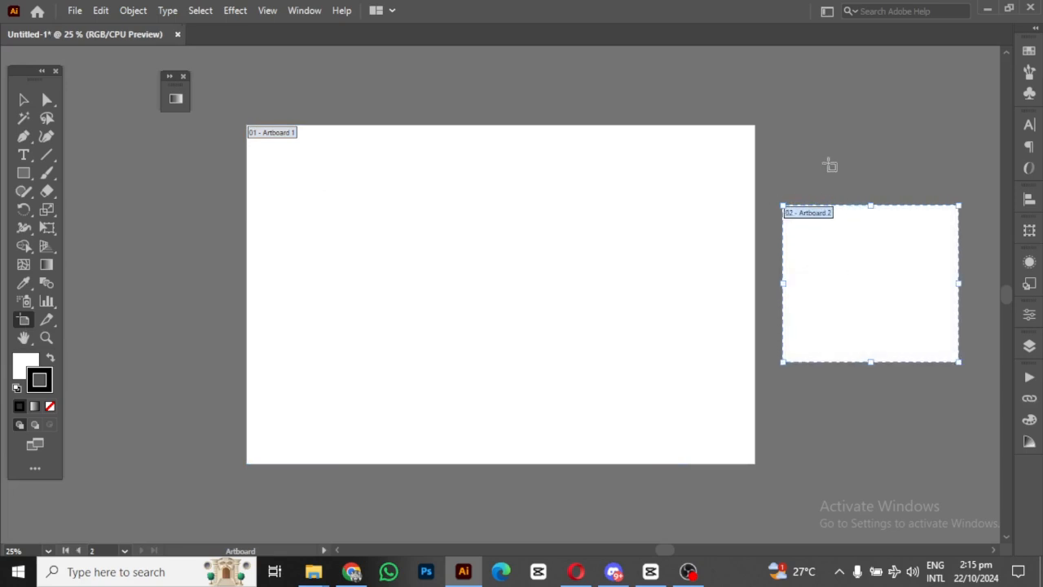
left_click_drag(799, 89, 956, 188)
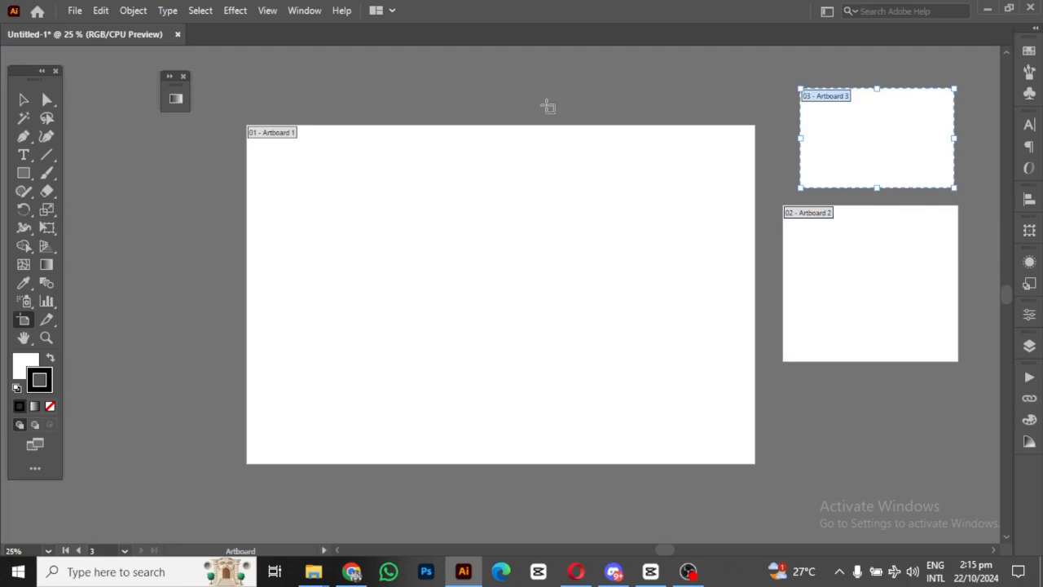
left_click_drag(481, 71, 700, 114)
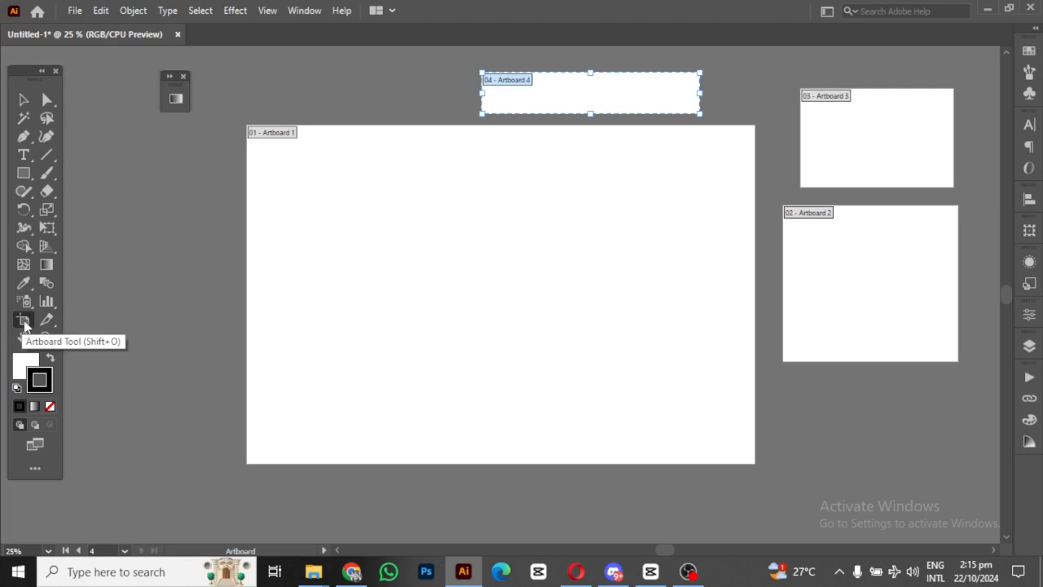
Step: Rename the artboard above Artboard 1 as logo and set its size to 500 x 500 px
double_click(25, 323)
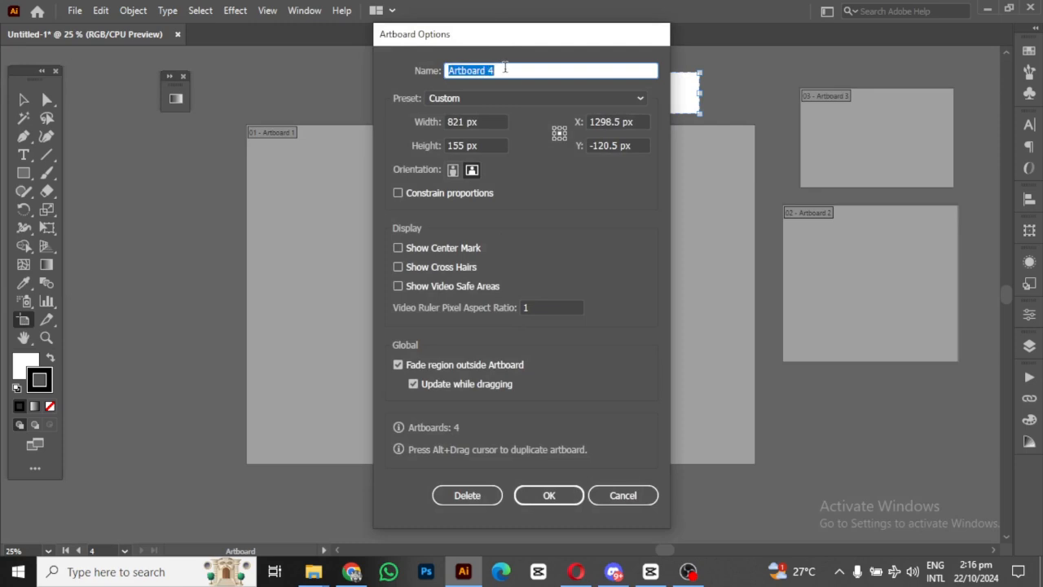
type("logo")
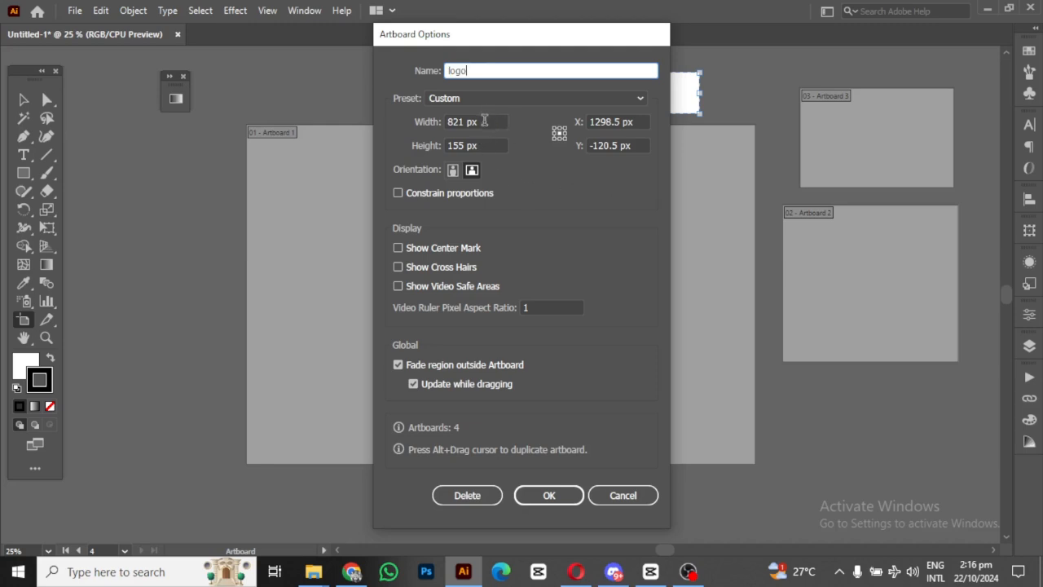
key("Tab")
key("BackSpace")
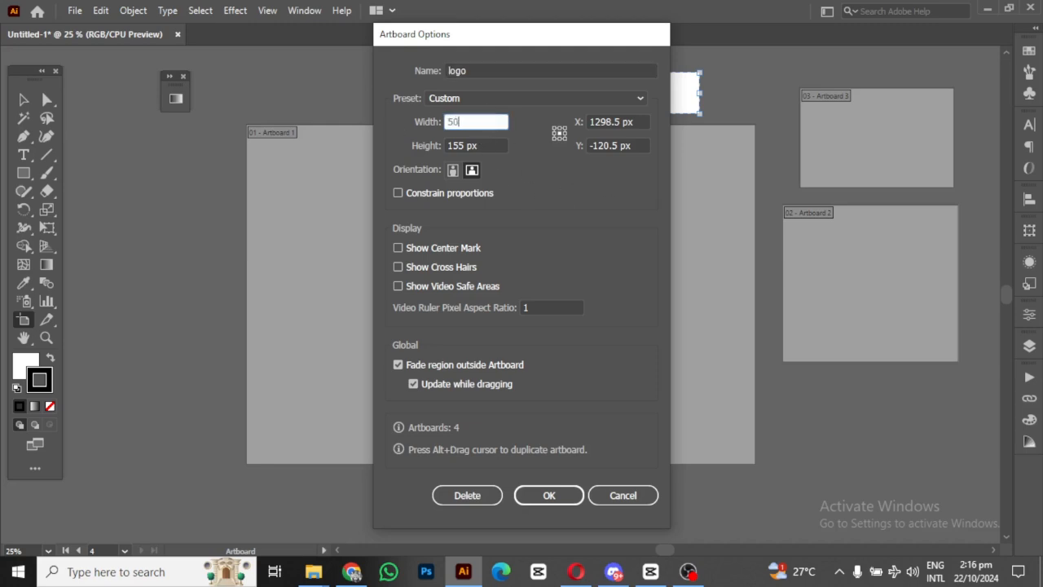
type("500")
key("Tab")
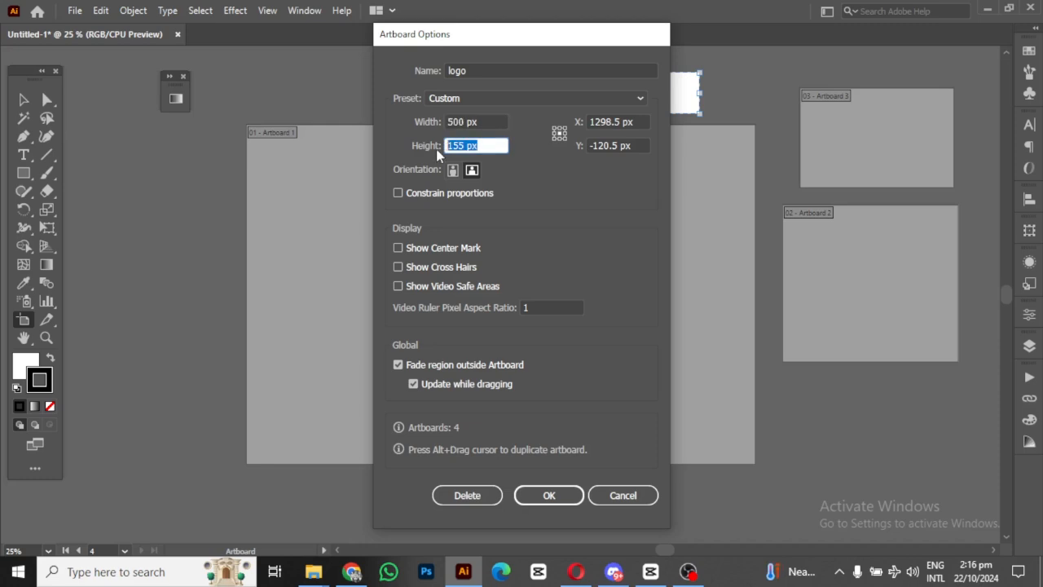
type("500")
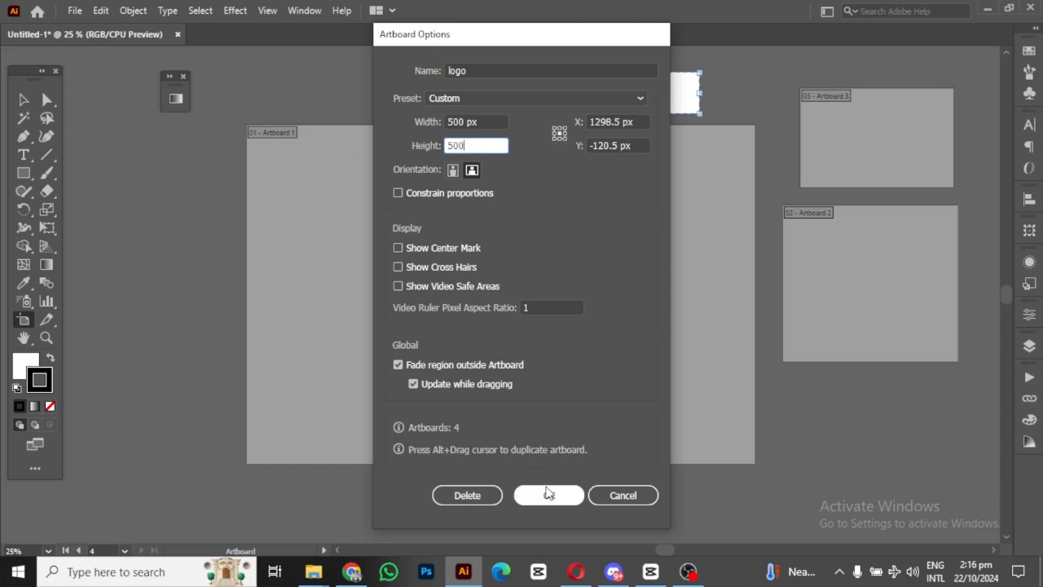
left_click(563, 493)
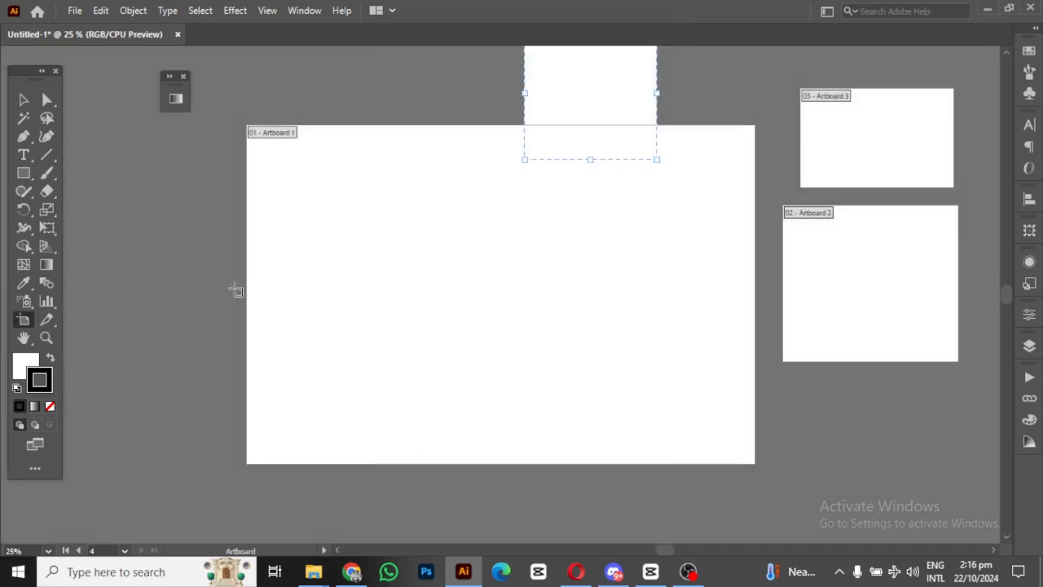
Step: Move the logo artboard up and to the left so it sits clear above Artboard 1
scroll(574, 186, "up", 2)
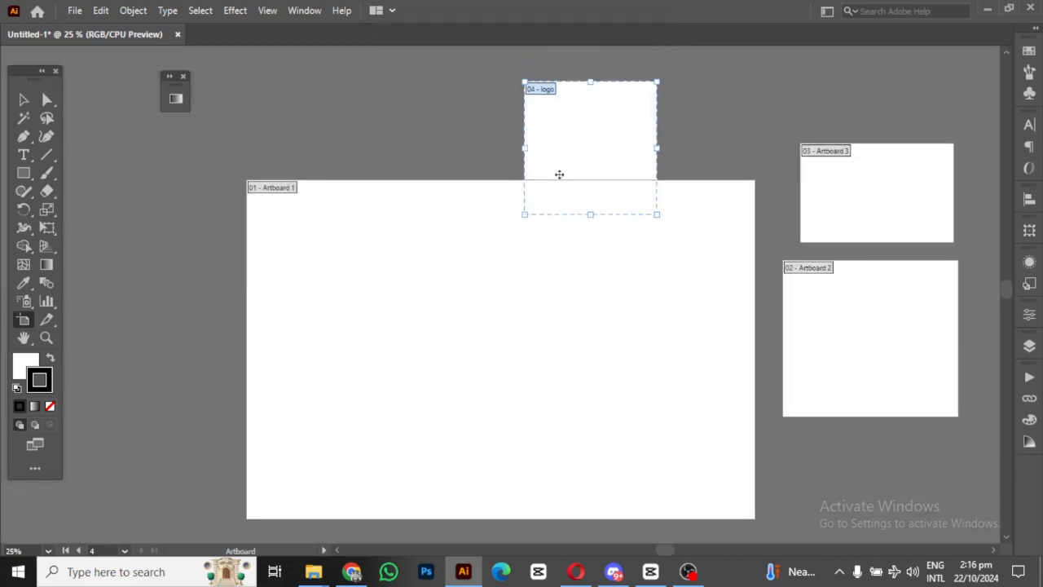
scroll(532, 188, "up", 2)
left_click_drag(546, 144, 457, 81)
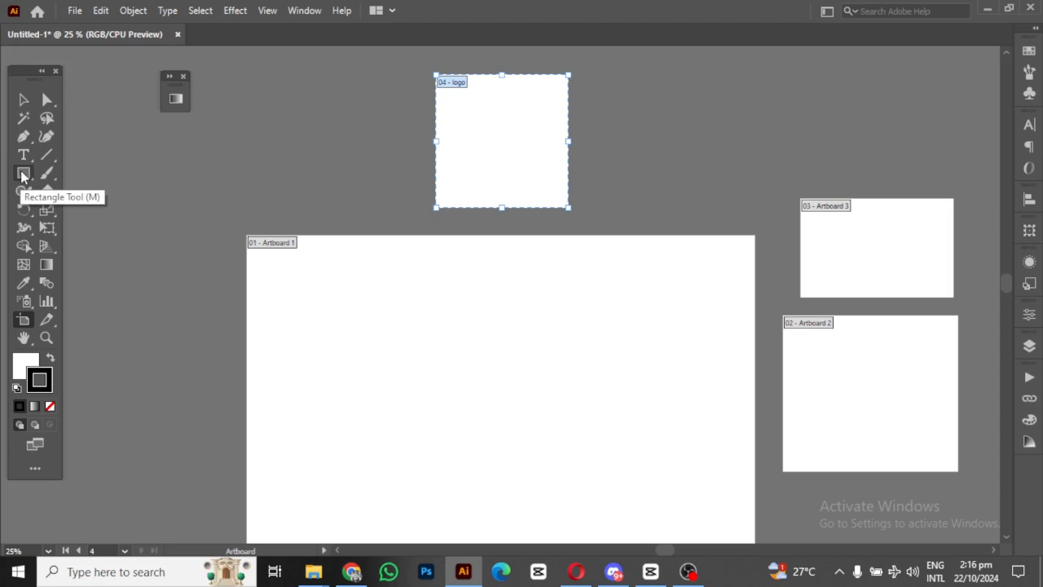
Step: Draw a tall, narrow rectangle over the left part of Artboard 1, extending past the artboard's upper edge
key("ctrl+minus")
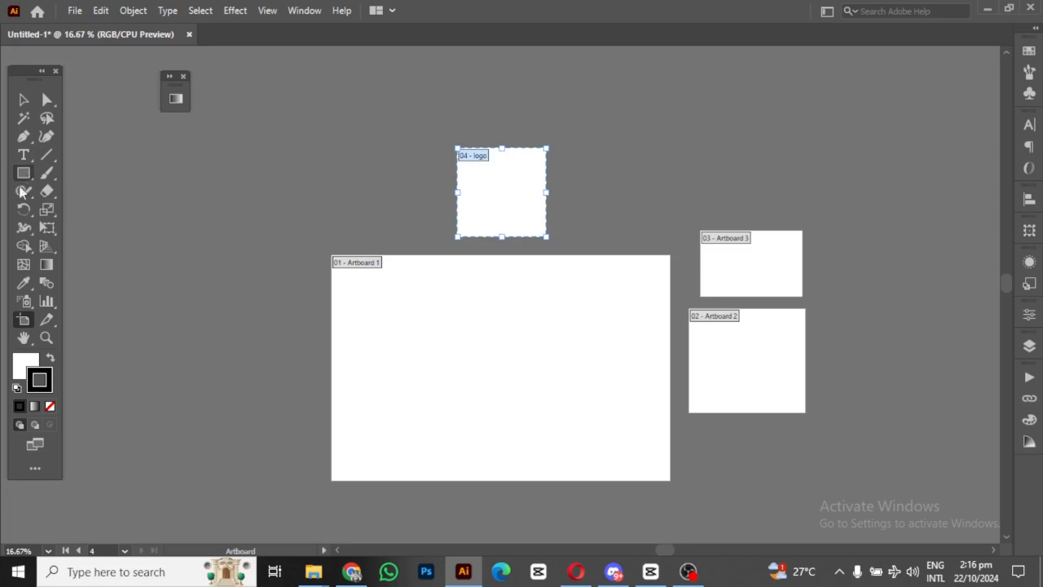
left_click_drag(129, 265, 24, 179)
left_click(25, 180)
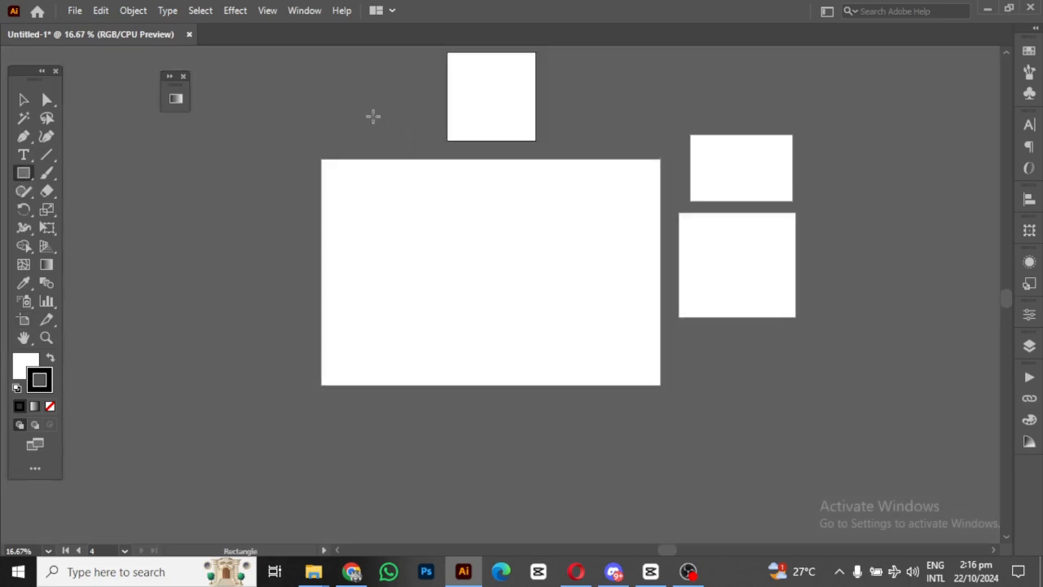
left_click_drag(375, 111, 429, 356)
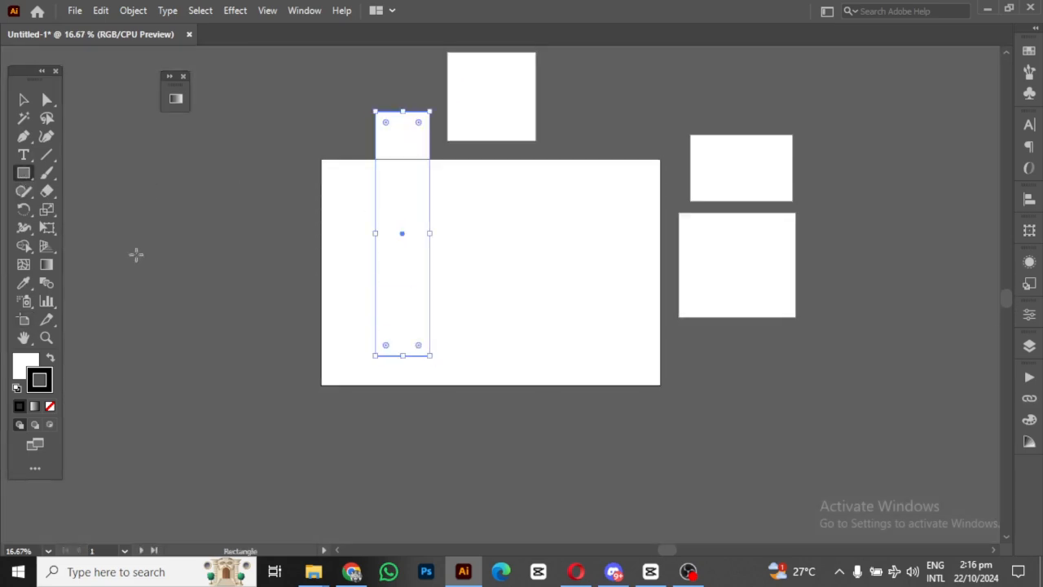
Step: Fill the rectangle with bright red (#ff0606)
left_click(20, 367)
double_click(20, 367)
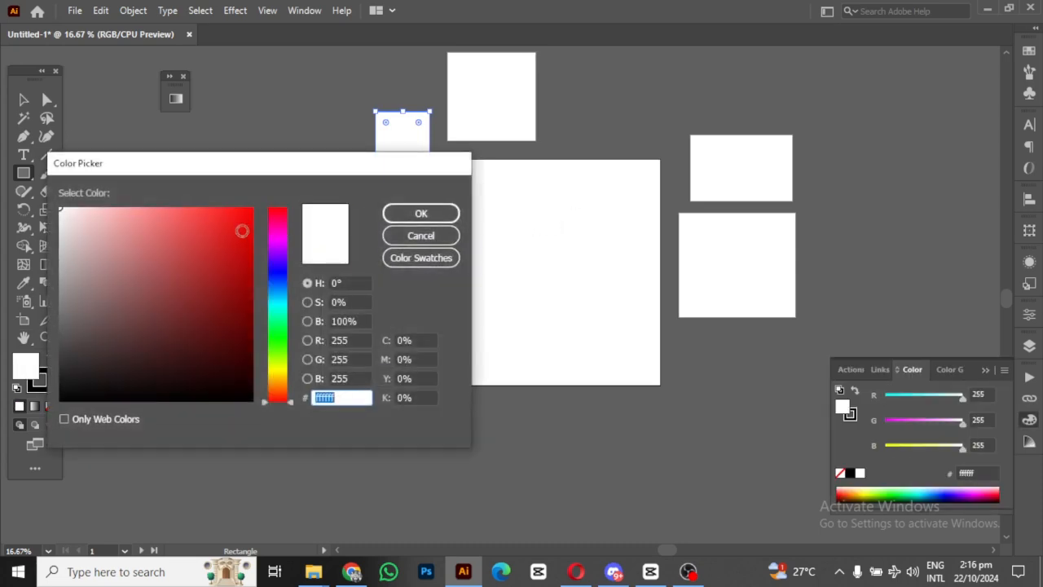
left_click_drag(242, 230, 248, 209)
left_click(421, 214)
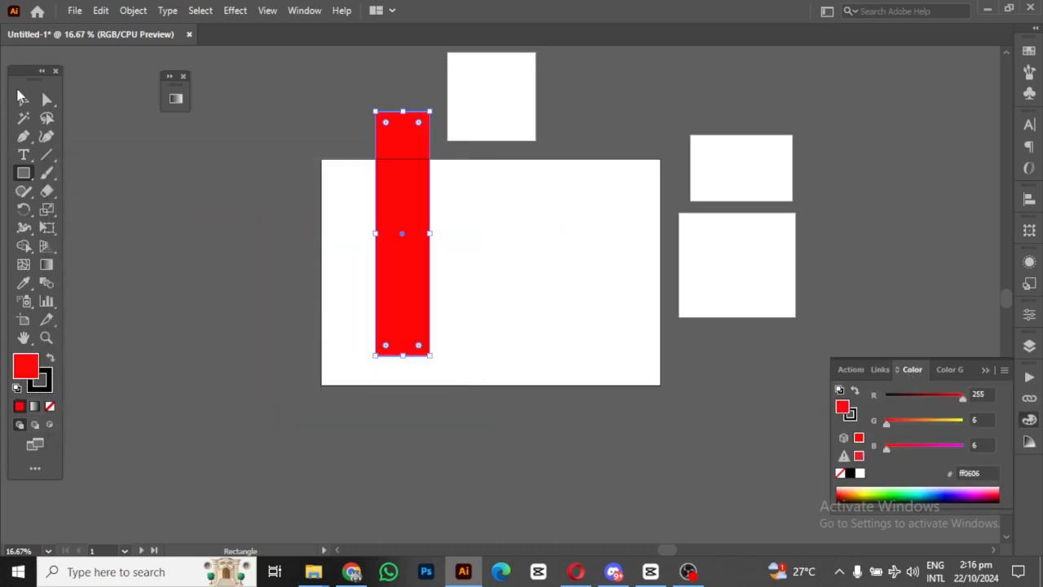
Step: Move the red rectangle slightly down and to the left on Artboard 1, and deselect it
left_click(23, 100)
left_click_drag(396, 229, 396, 253)
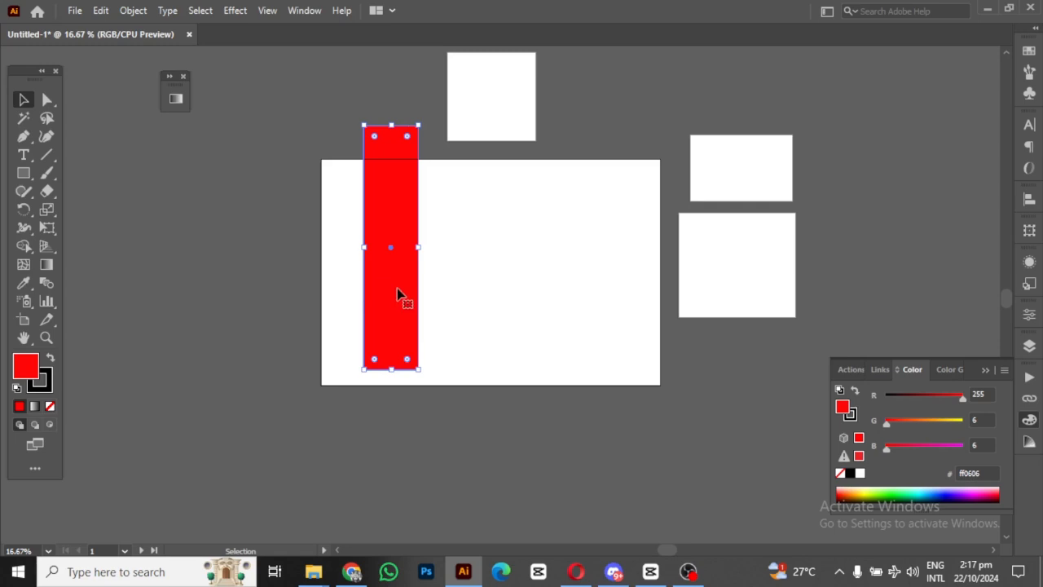
left_click(467, 283)
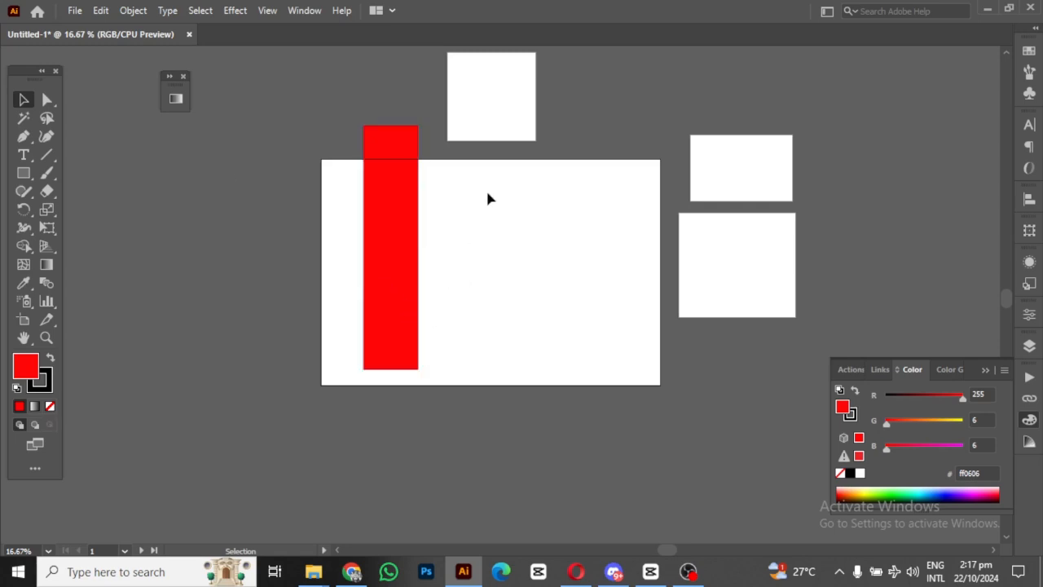
Step: Move the logo artboard to the right above Artboard 1 with the Artboard tool, and make Artboard 1 active
left_click(23, 320)
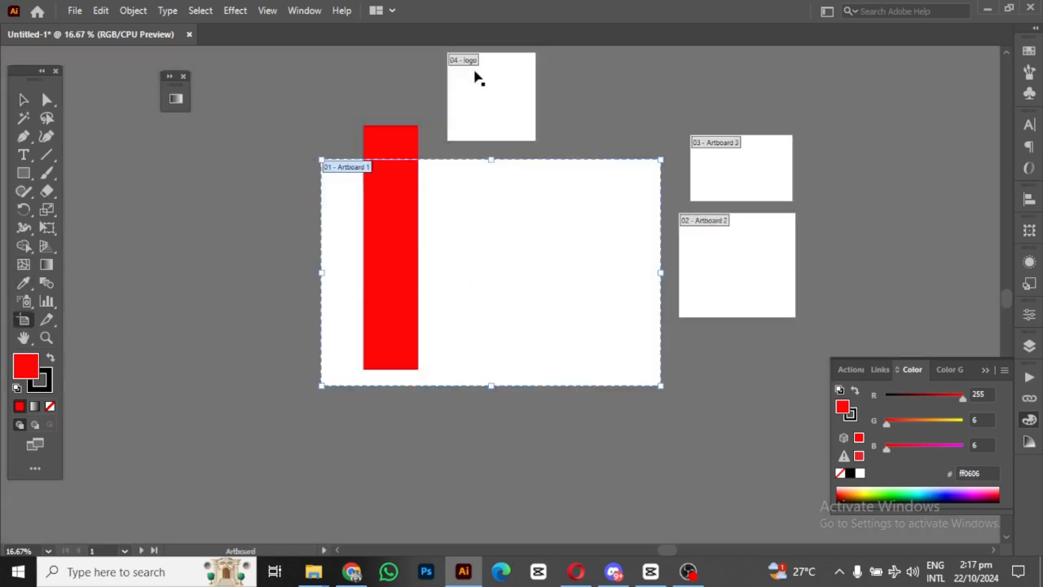
left_click_drag(466, 58, 571, 59)
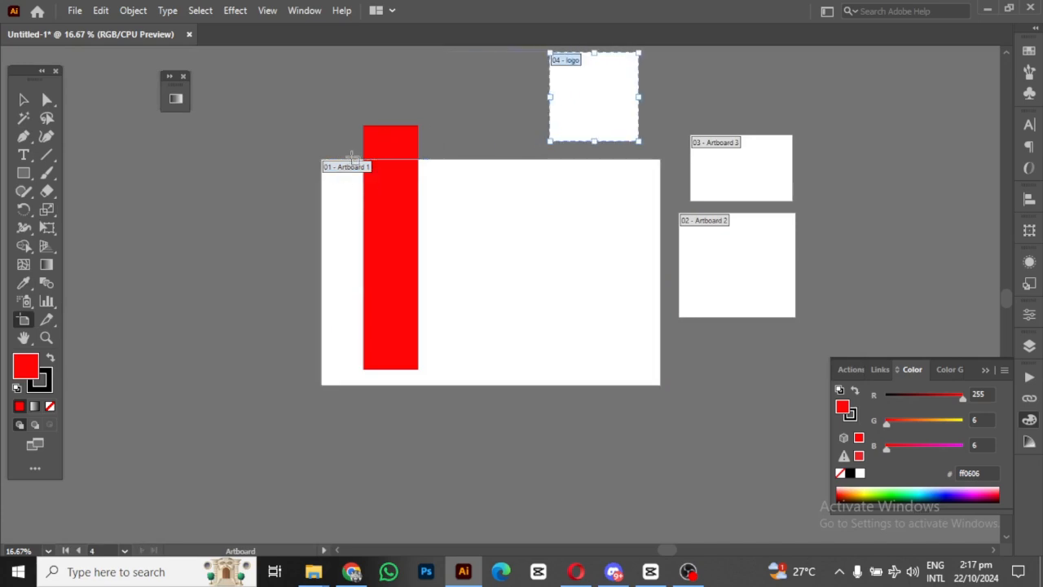
left_click(353, 166)
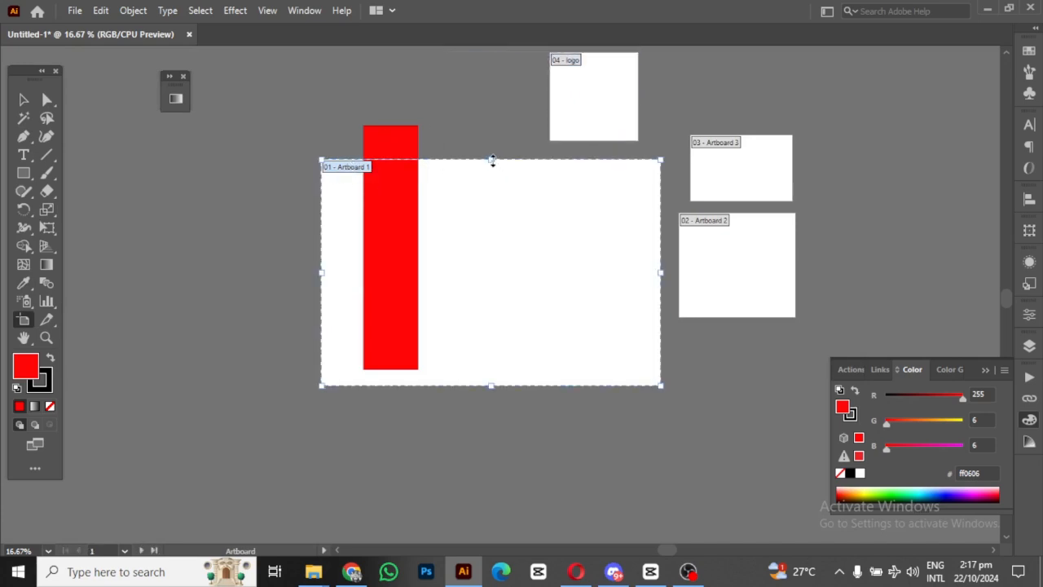
Step: Resize Artboard 1 from all four sides so that it closely frames the red rectangle
left_click_drag(491, 160, 491, 125)
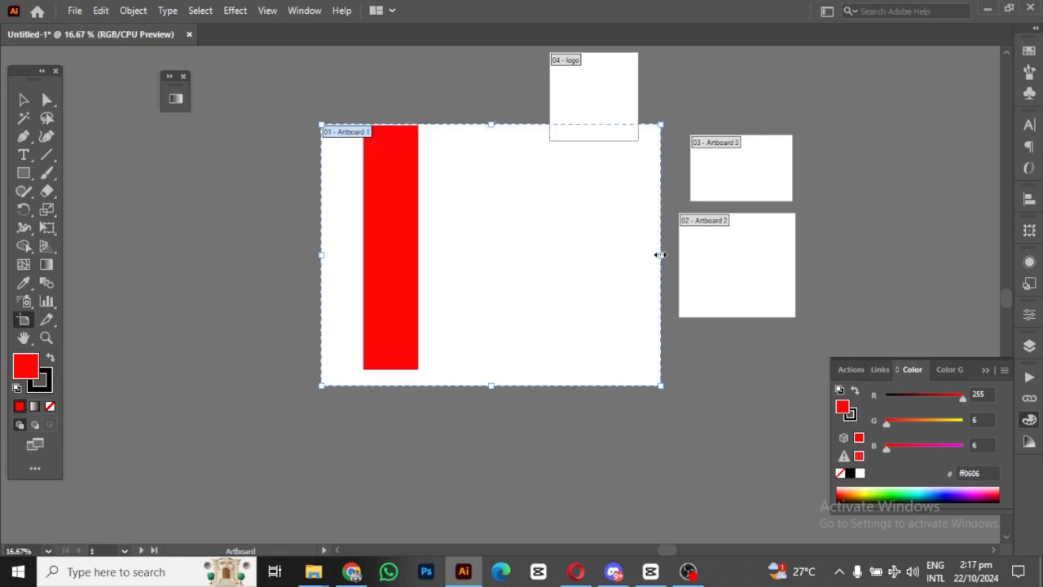
left_click_drag(660, 254, 429, 264)
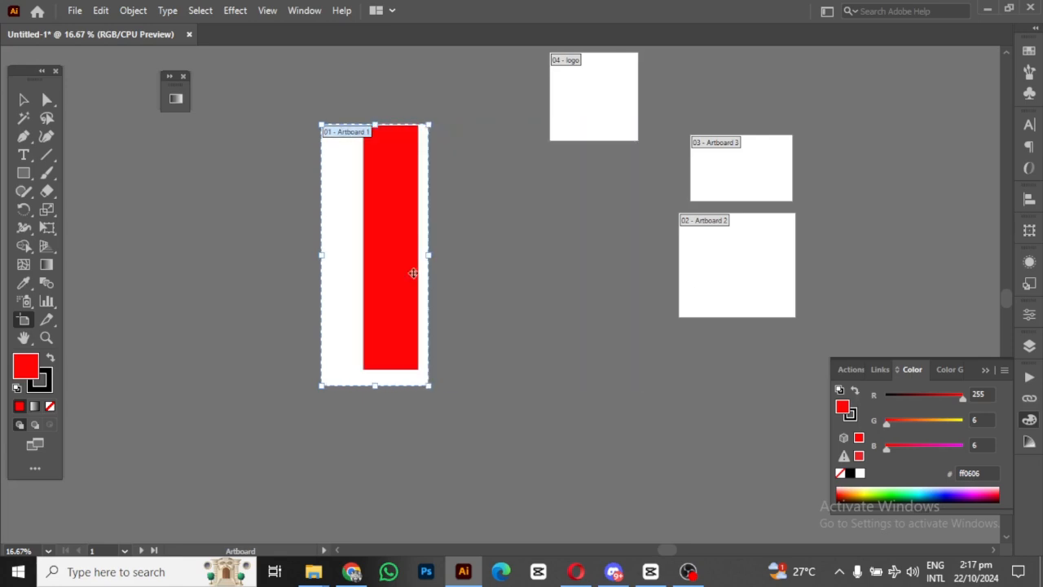
left_click_drag(321, 254, 353, 261)
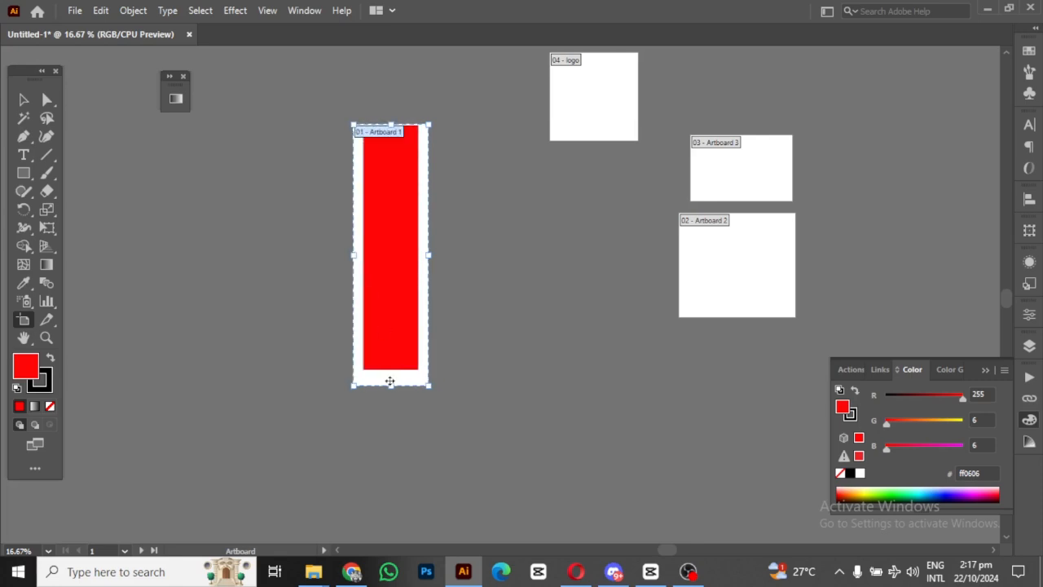
left_click_drag(392, 388, 388, 379)
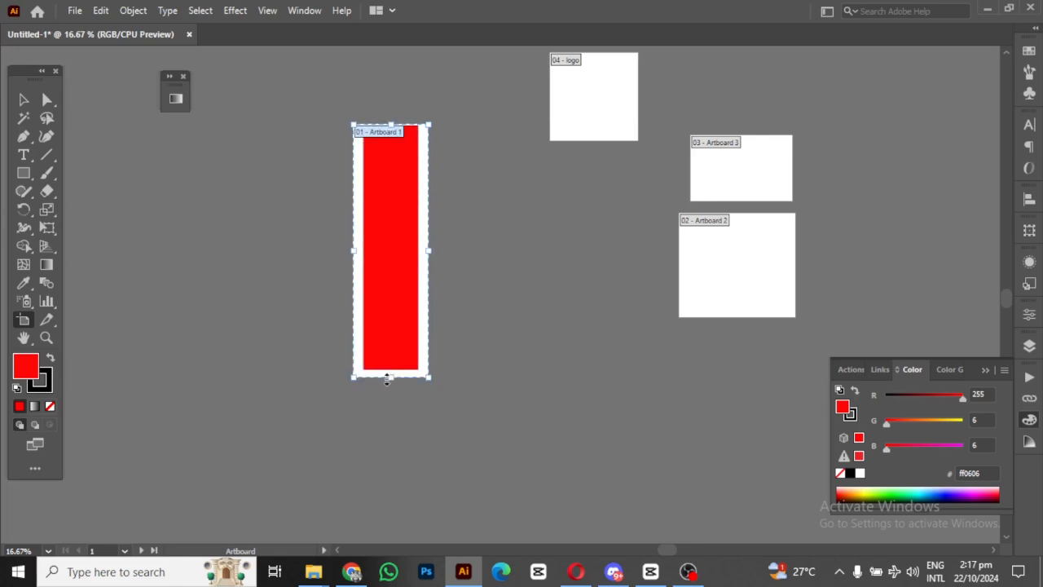
Step: Undo the four resizes of Artboard 1
key("ctrl+z")
key("ctrl+z")
key("ctrl+z")
key("ctrl+z")
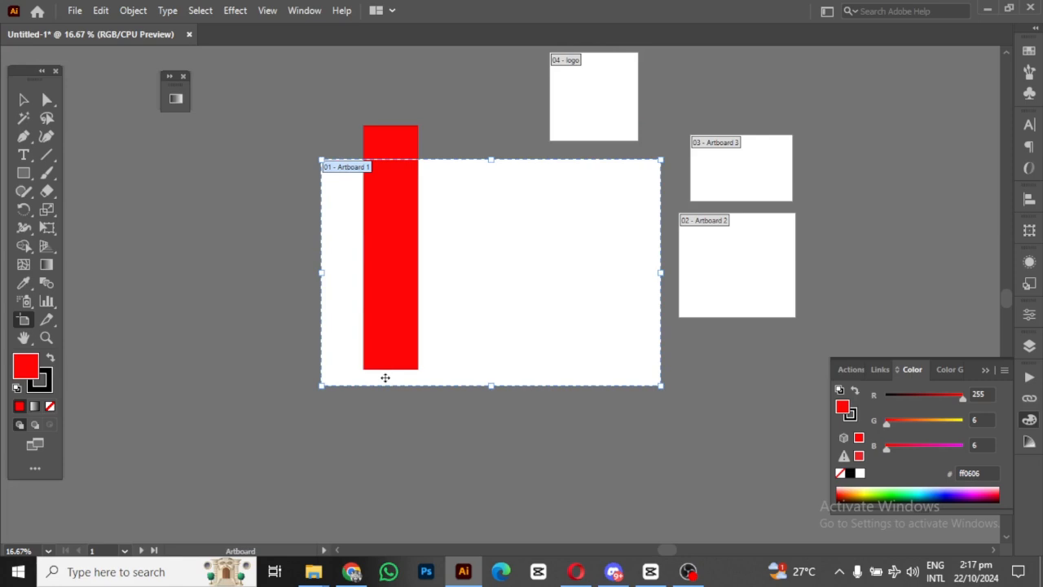
Step: Move the red rectangle onto the empty canvas left of Artboard 1 and create a new artboard fitted to it with the Artboard tool
left_click(24, 101)
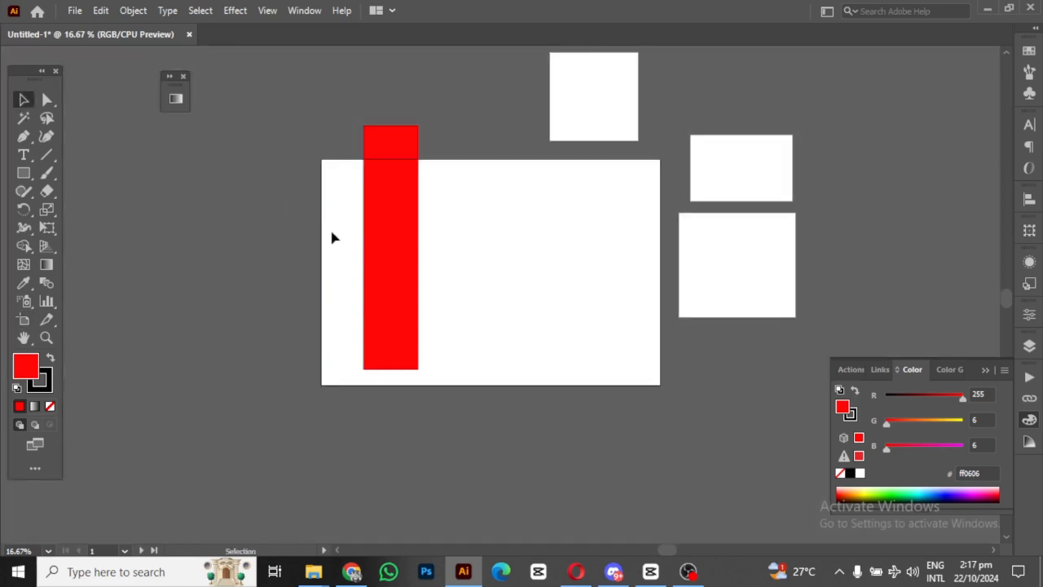
left_click_drag(392, 240, 159, 257)
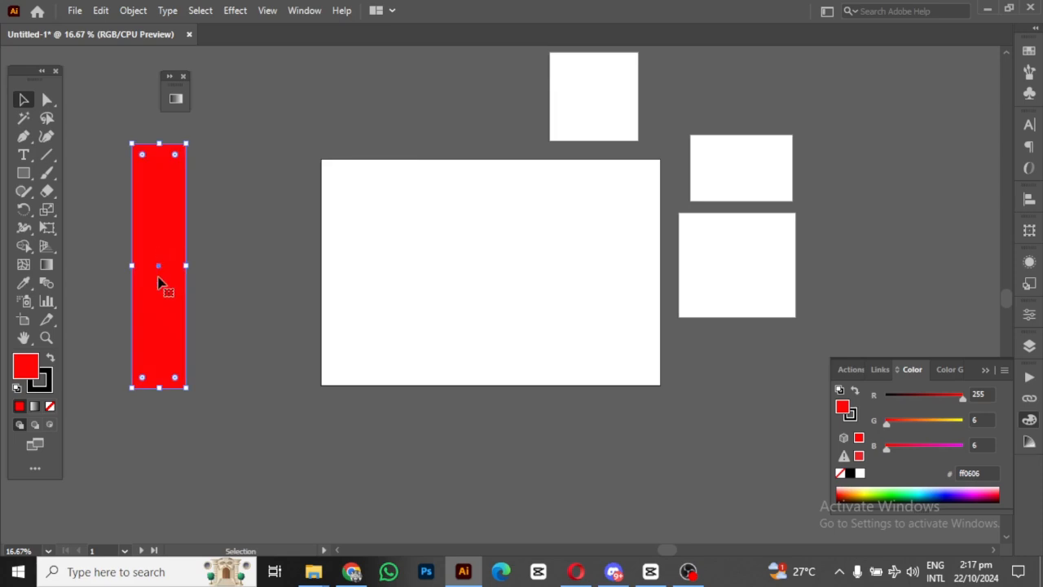
left_click(27, 322)
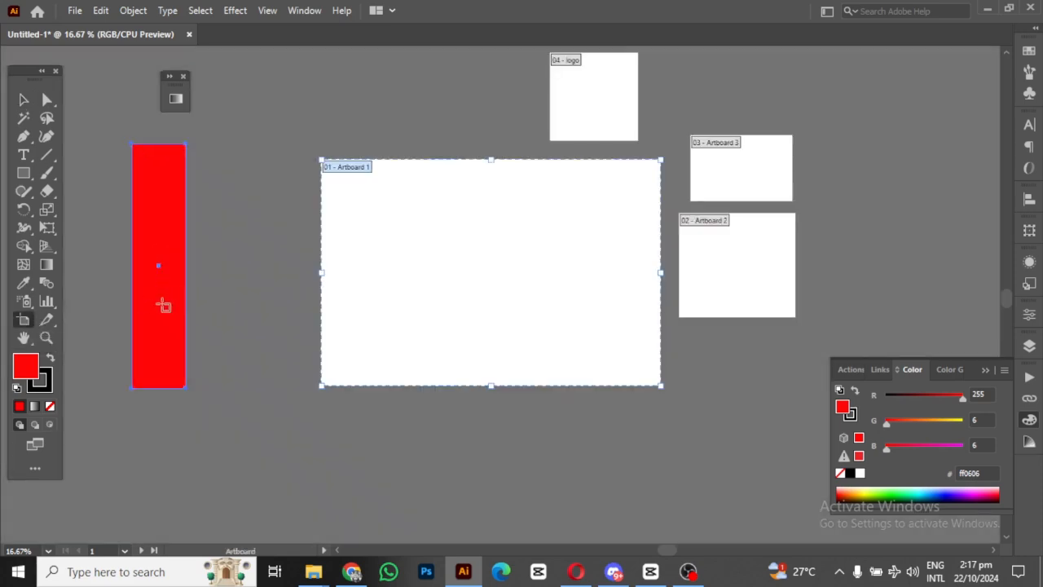
left_click(165, 305)
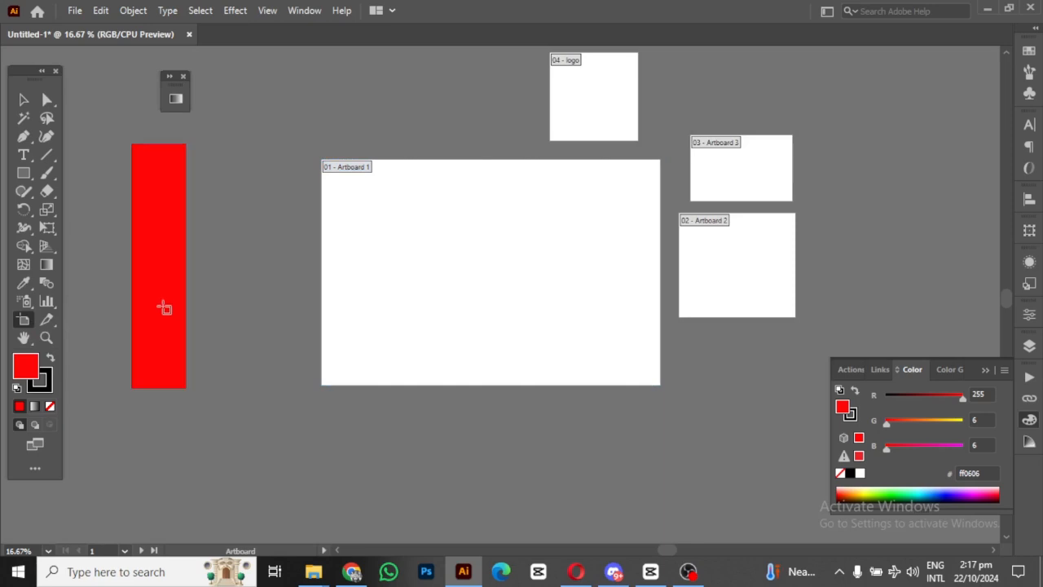
left_click(165, 297)
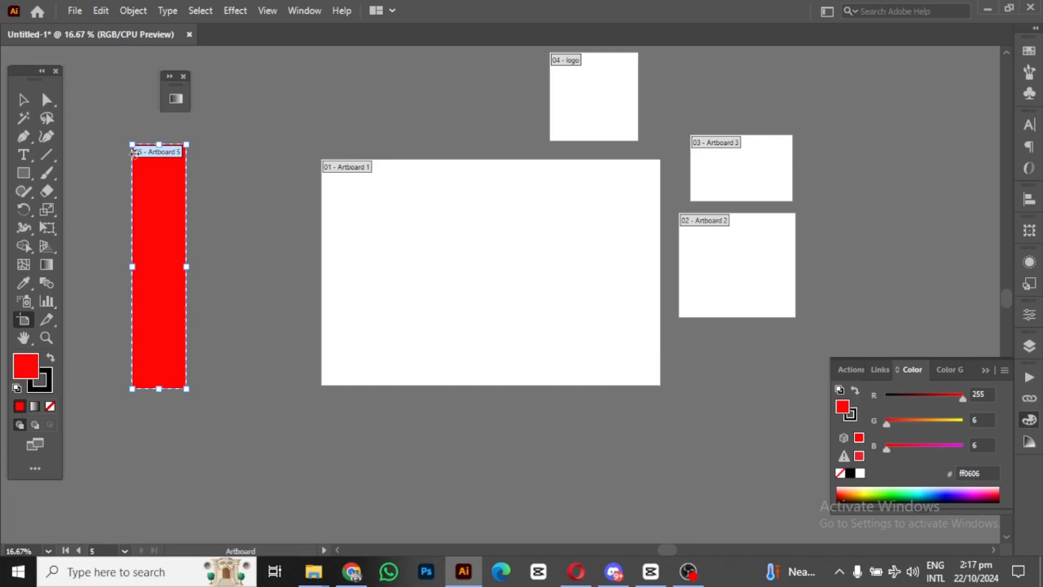
Step: Try moving the red rectangle to the right off its fitted artboard, undo the move, and deselect it
left_click(24, 100)
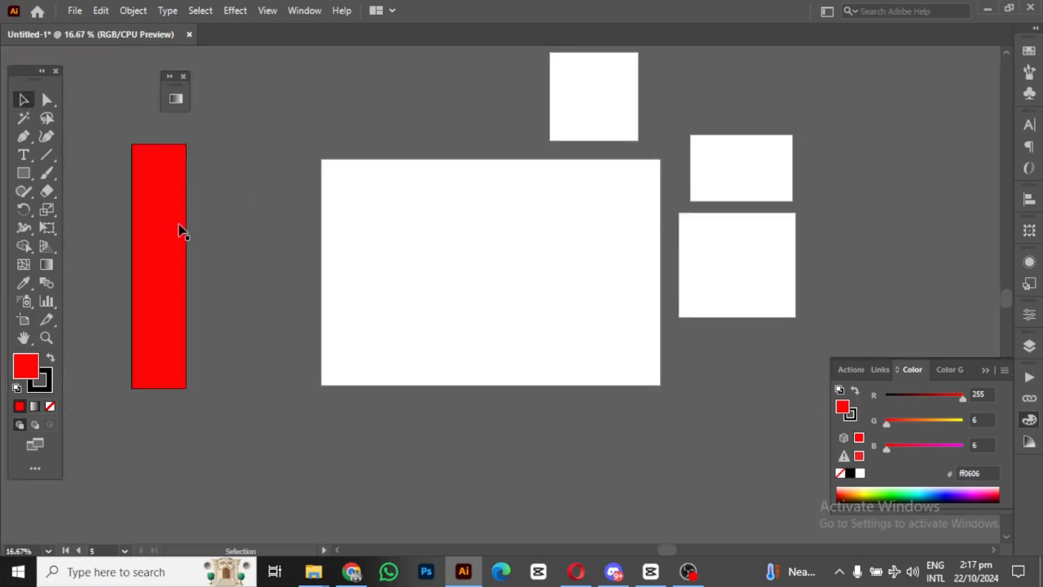
left_click_drag(181, 232, 262, 221)
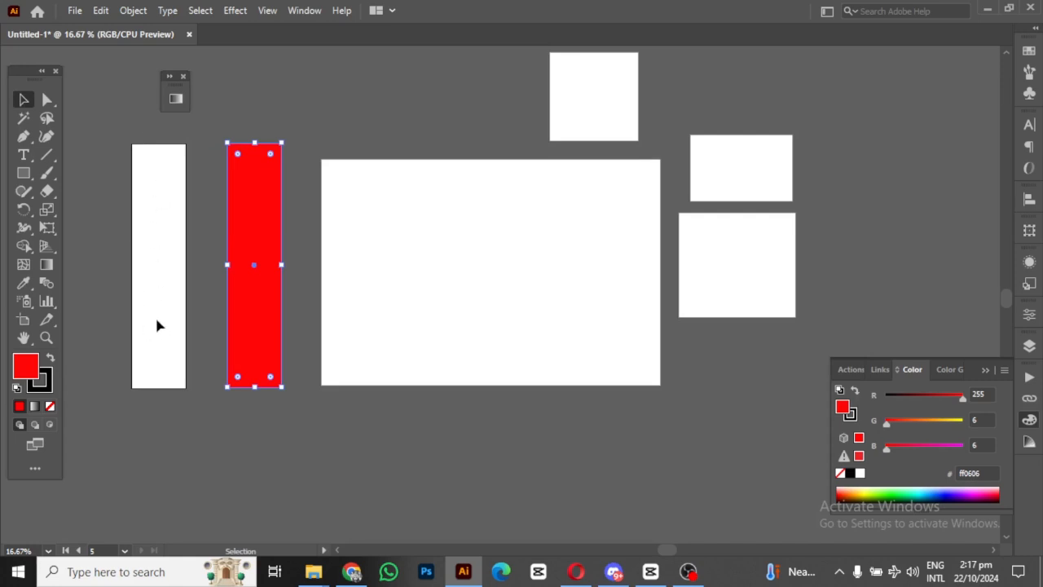
key("ctrl+z")
left_click(260, 281)
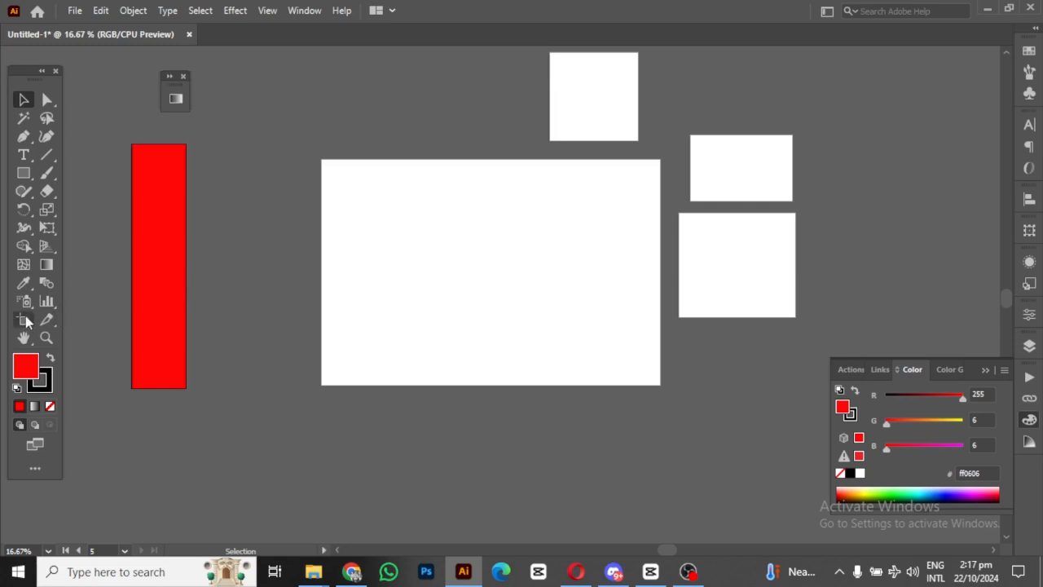
Step: Move the red rectangle right, between its narrow artboard and Artboard 1, and fit the narrow artboard to the artwork bounds
left_click_drag(148, 307, 243, 308)
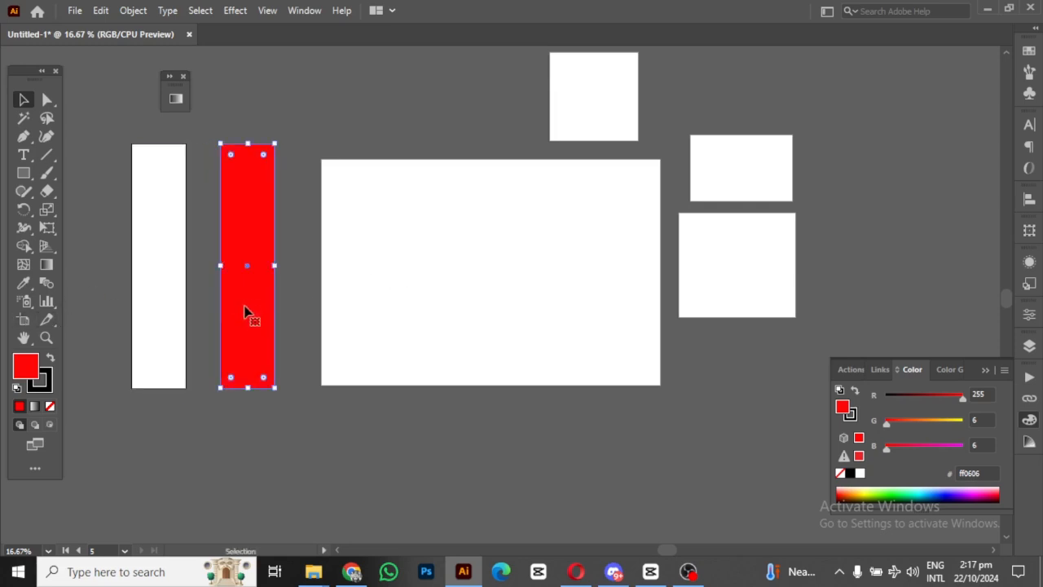
left_click(137, 11)
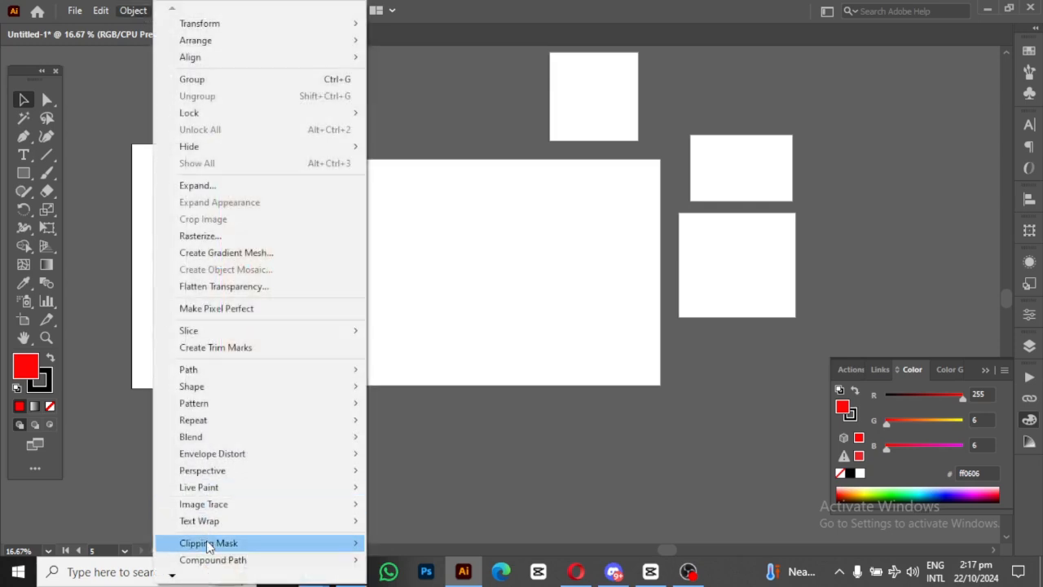
mouse_move(172, 575)
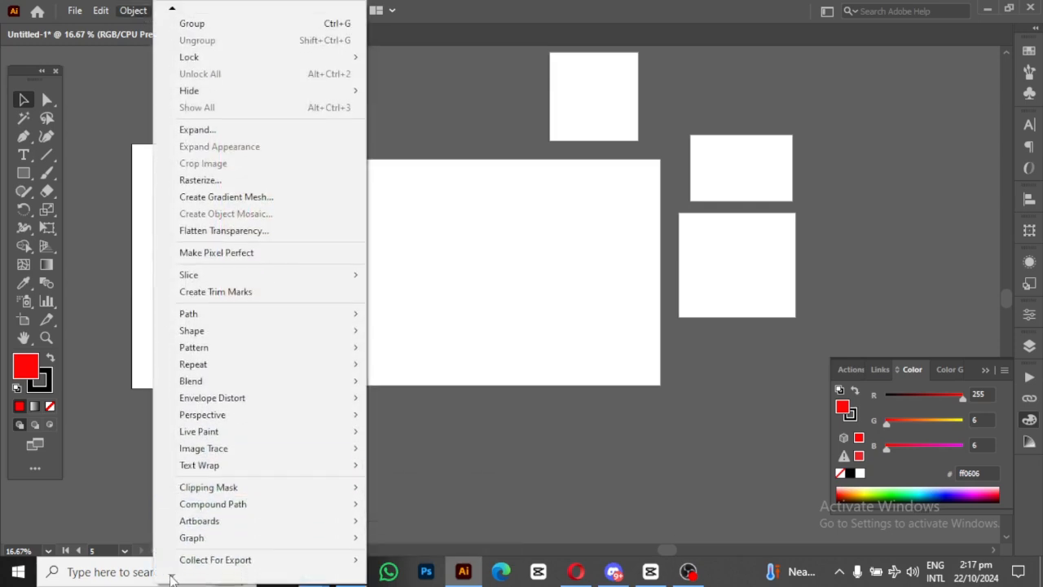
mouse_move(299, 524)
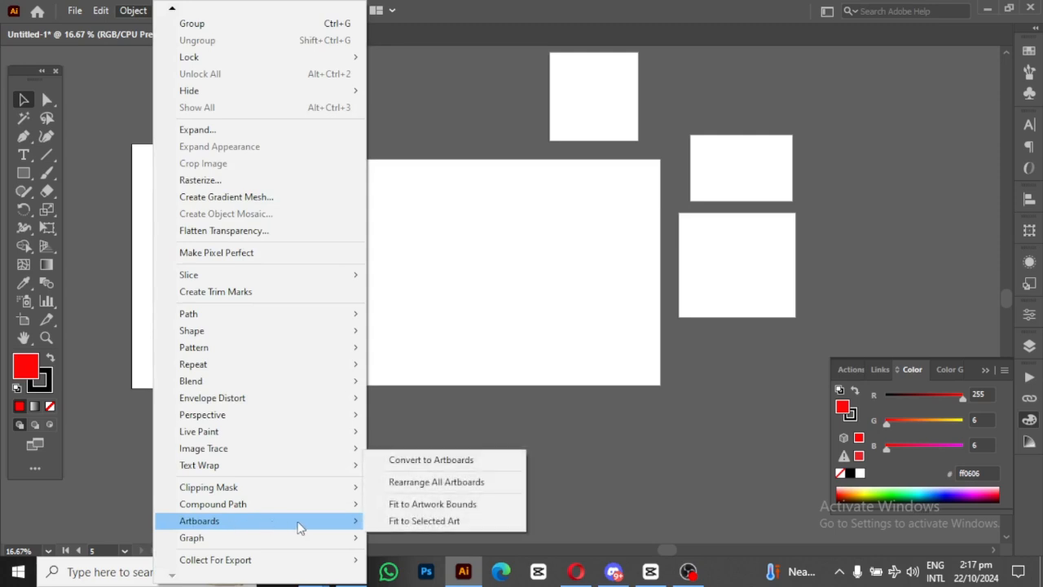
left_click(454, 507)
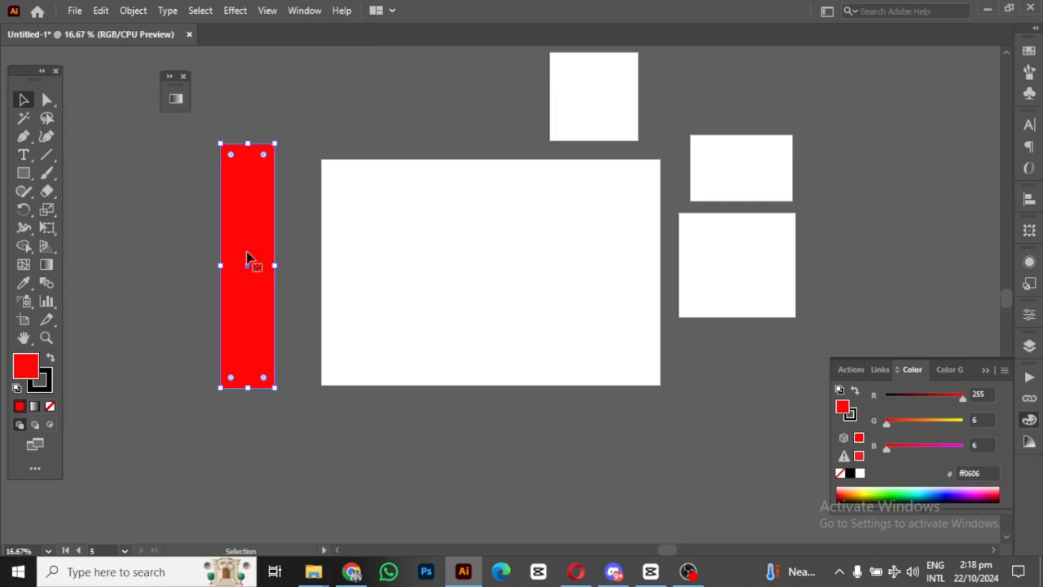
Step: Move the red rectangle to the left of its fitted artboard with the Direct Selection tool, and deselect it
key("a")
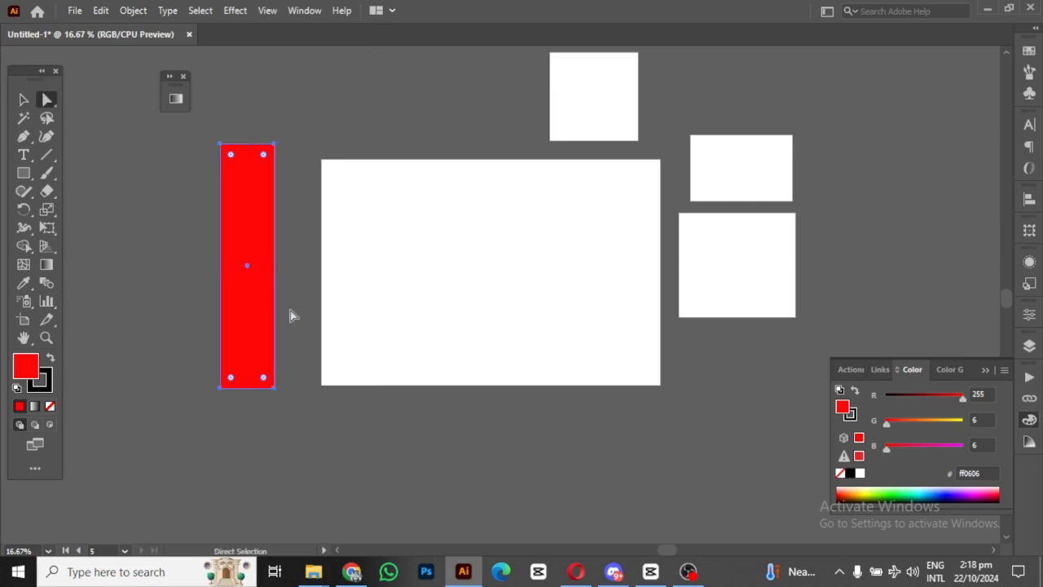
left_click_drag(241, 300, 169, 294)
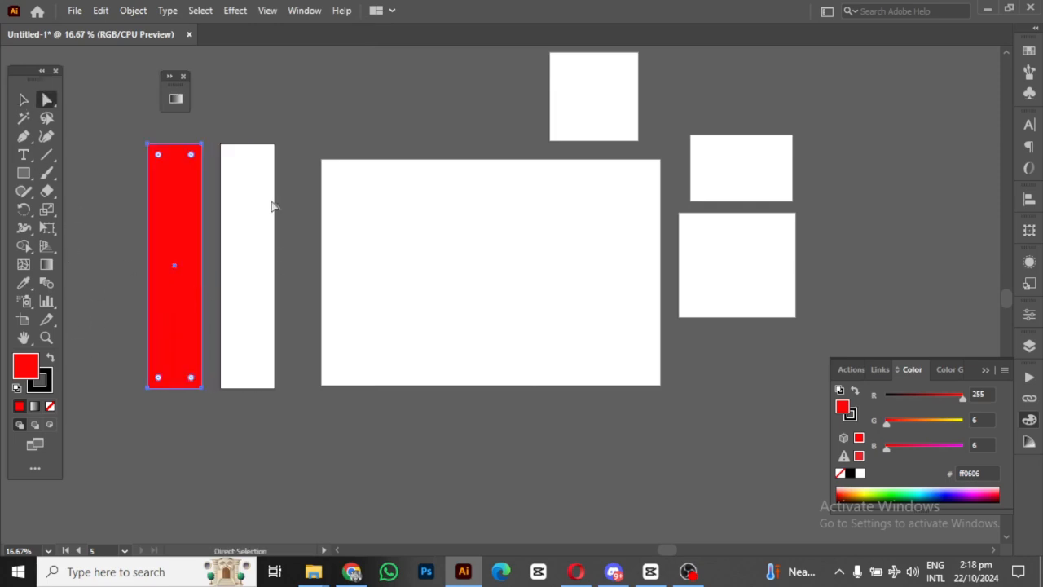
left_click(201, 145)
left_click(285, 98)
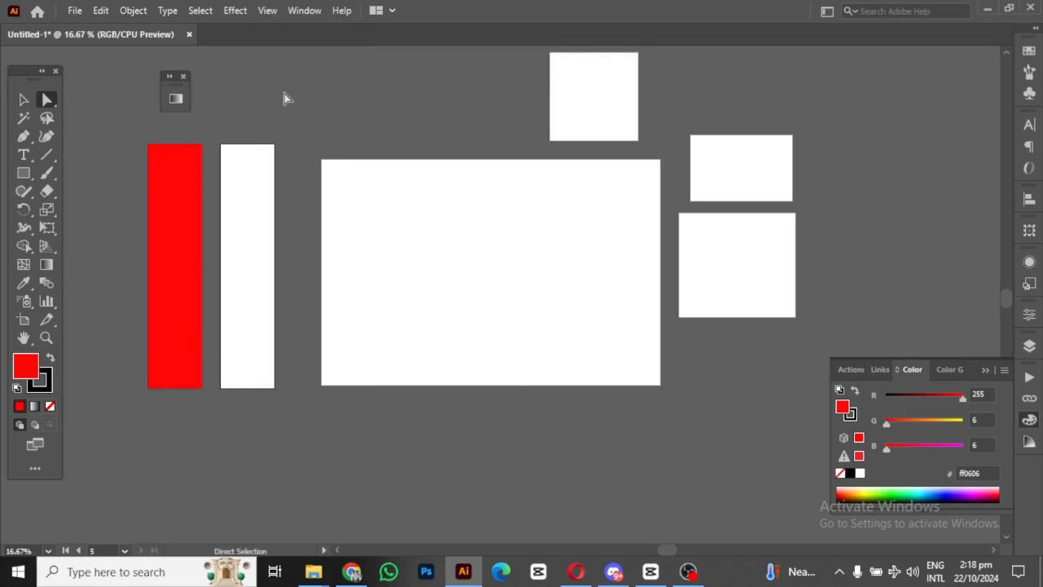